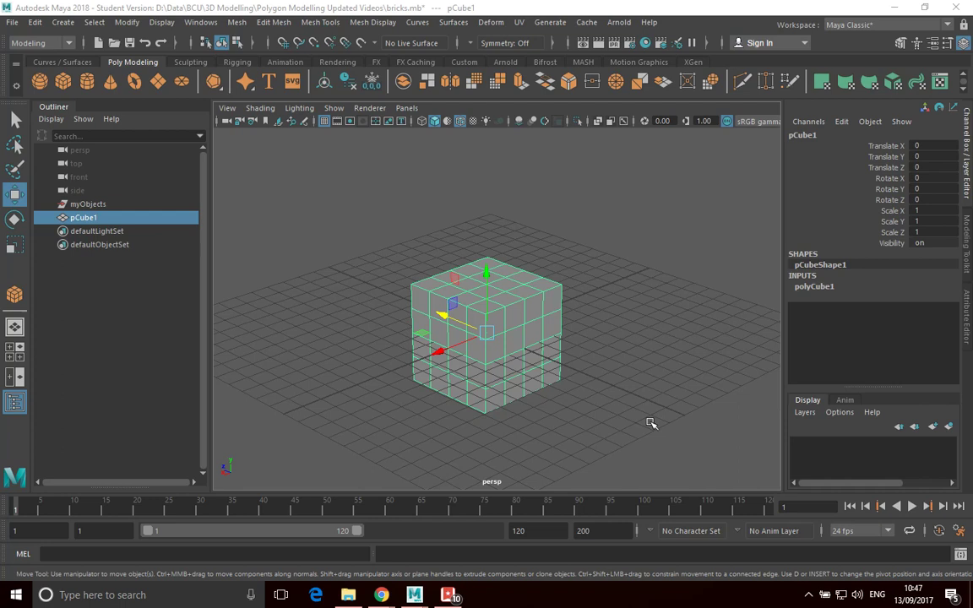
Step: Show the input and output connections of pCube1 in the Hypergraph and place its window clear of the cube
left_click(629, 322)
left_click(511, 328)
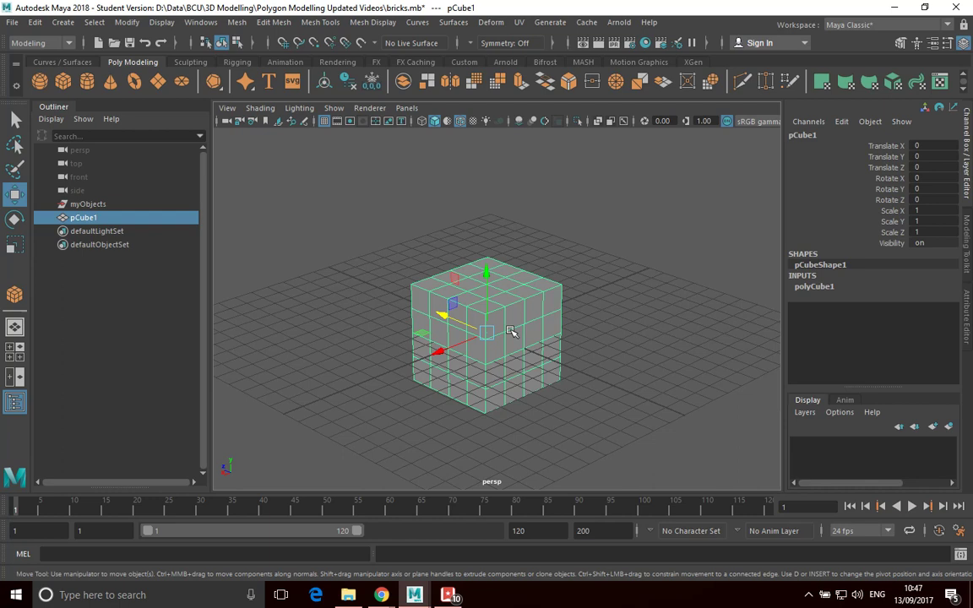
left_click(213, 28)
mouse_move(243, 71)
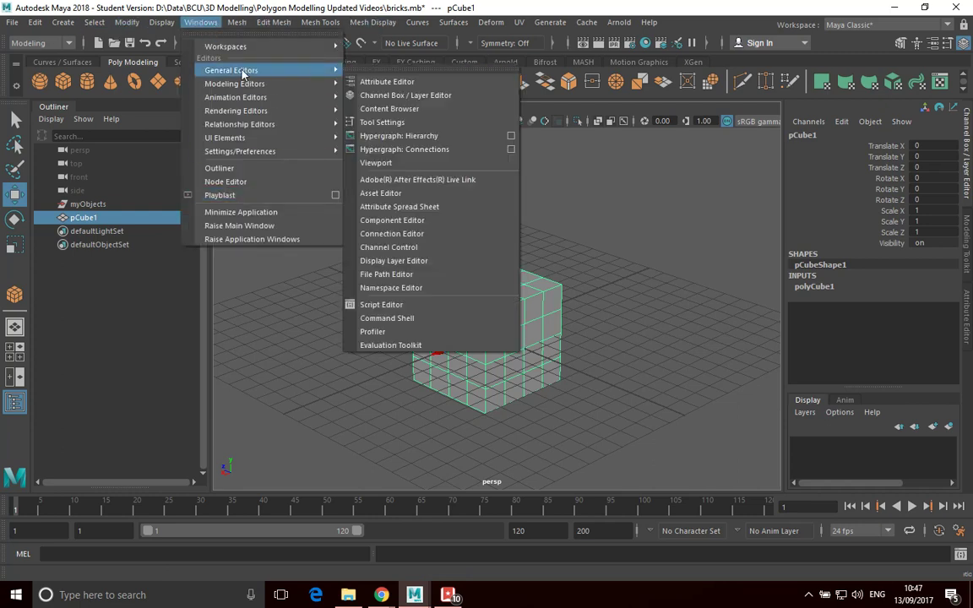
left_click(383, 150)
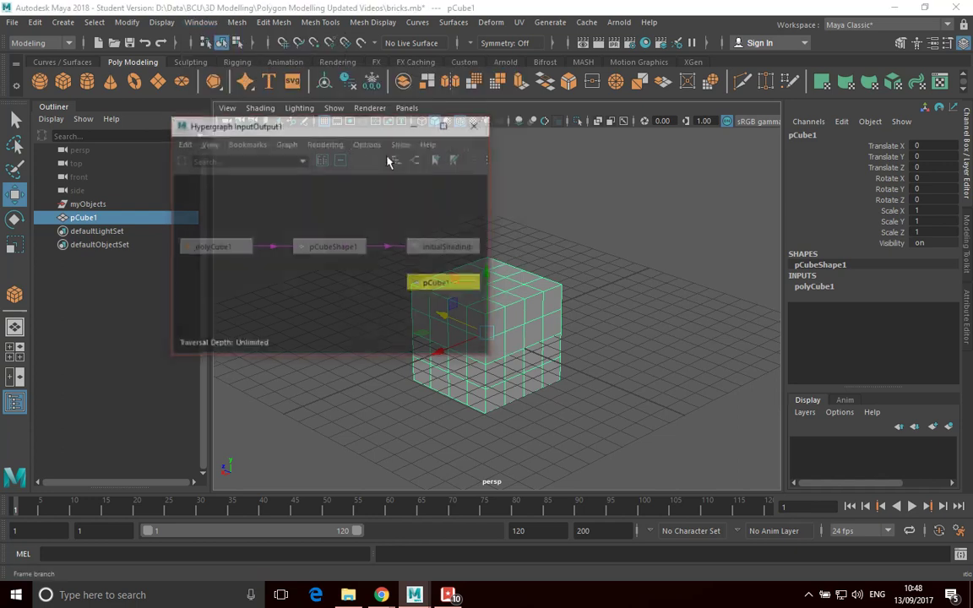
left_click_drag(371, 118, 281, 99)
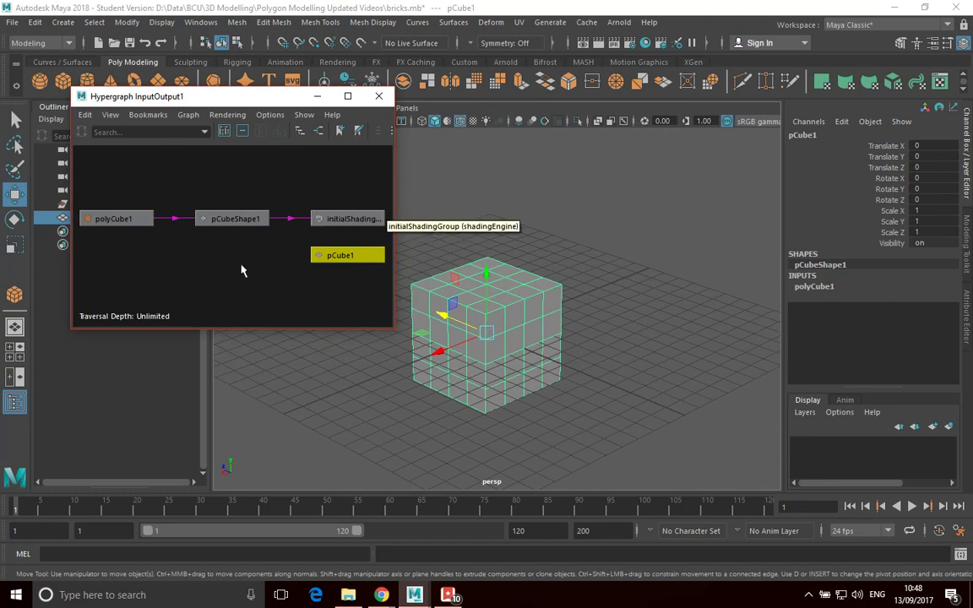
left_click_drag(153, 94, 157, 197)
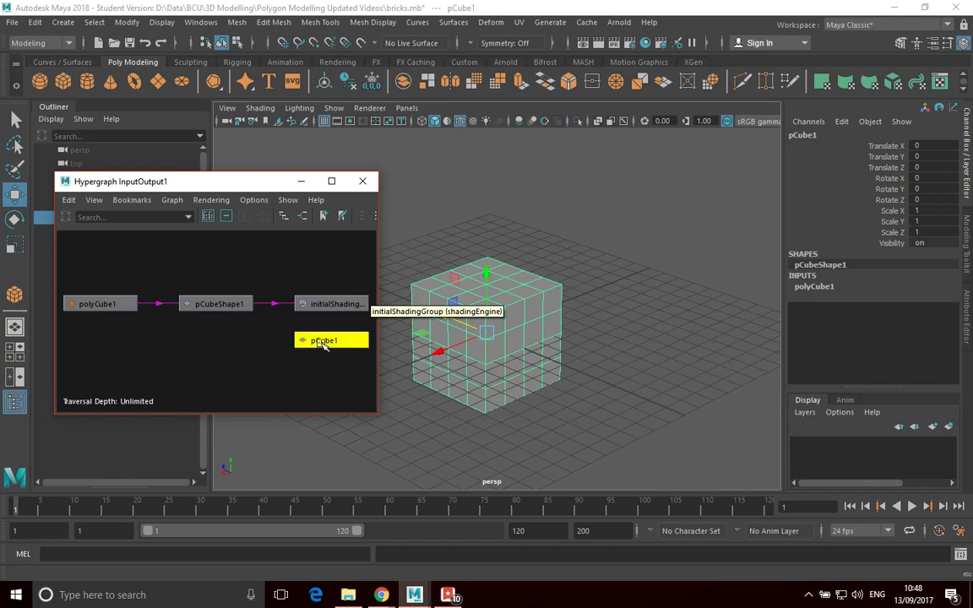
Step: Select the pCube1 transform node in the graph and move the cube to about -2.53 in X and -1.806 in Z
left_click(172, 200)
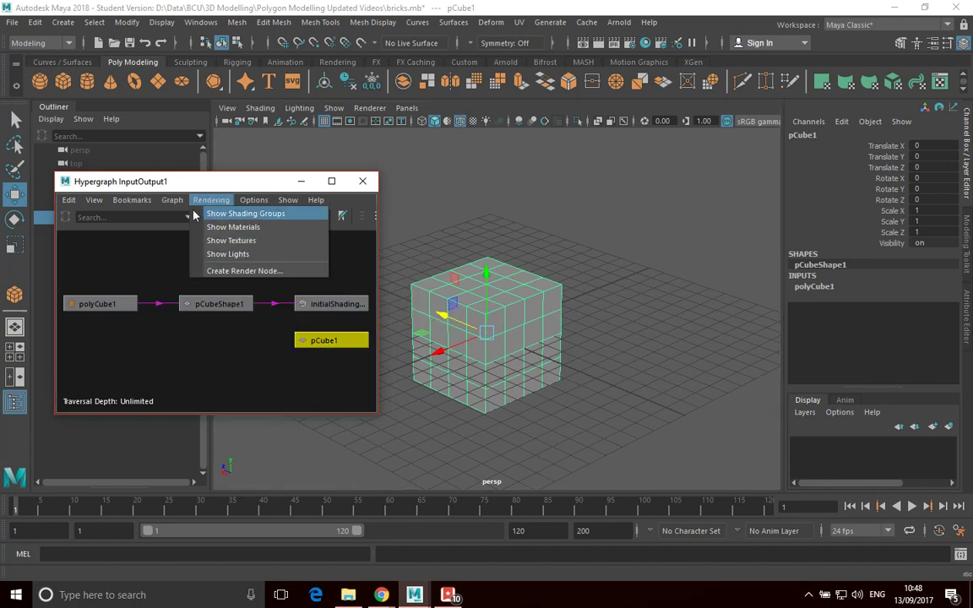
left_click(241, 231)
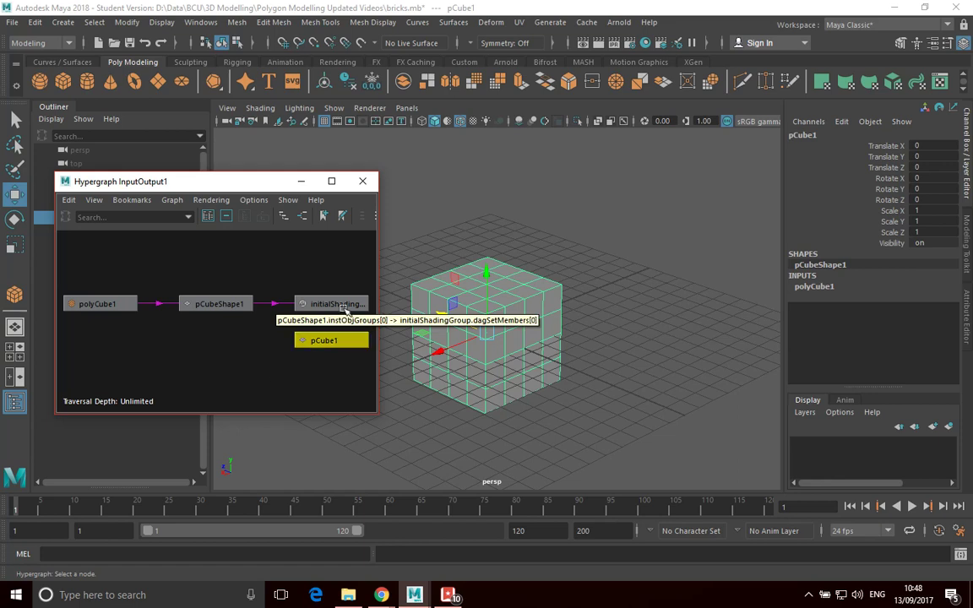
left_click(196, 364)
left_click(313, 339)
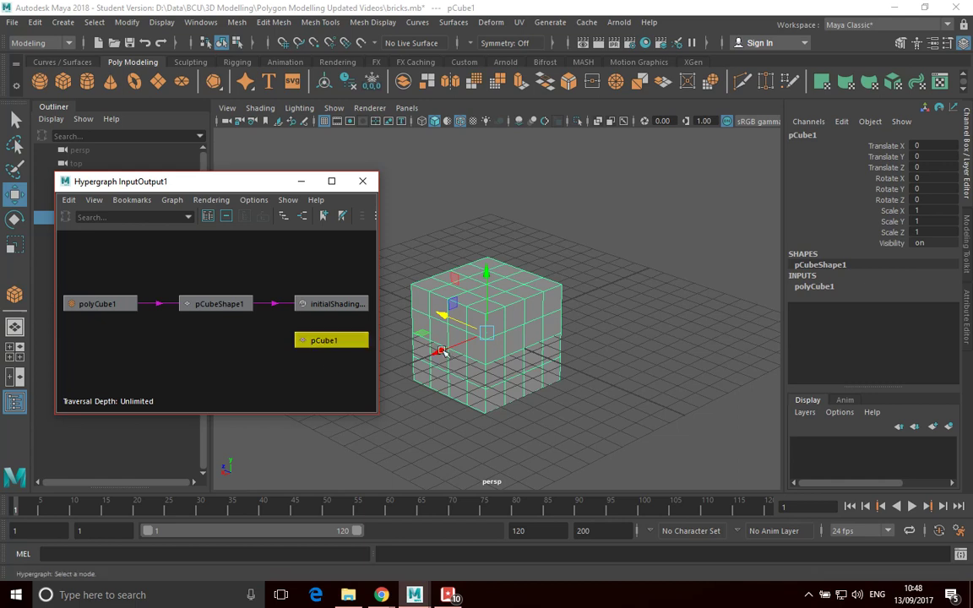
left_click_drag(441, 350, 504, 348)
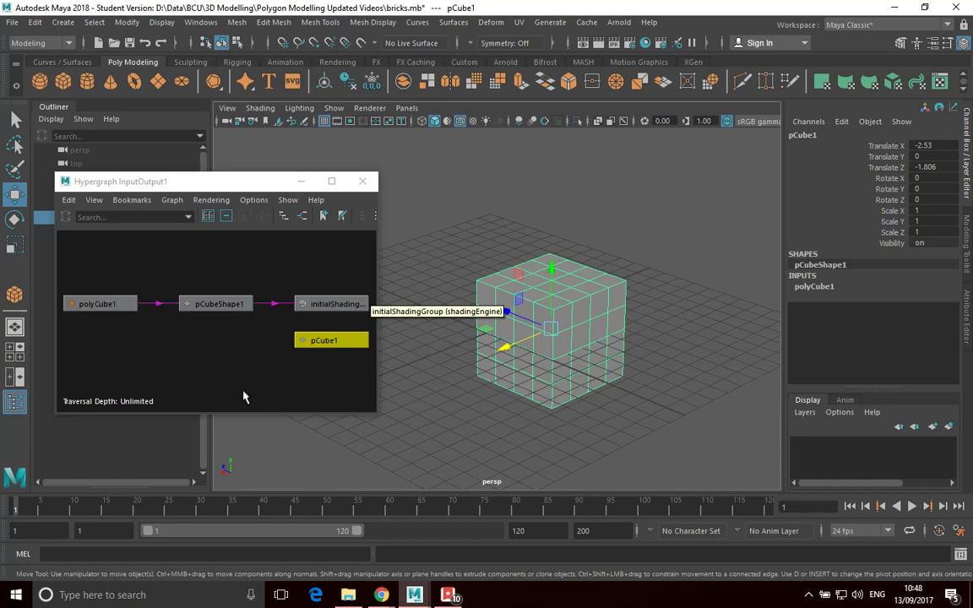
Step: Examine the pCubeShape1, pCube1 and polyCube1 nodes in the graph one after another
left_click(220, 305)
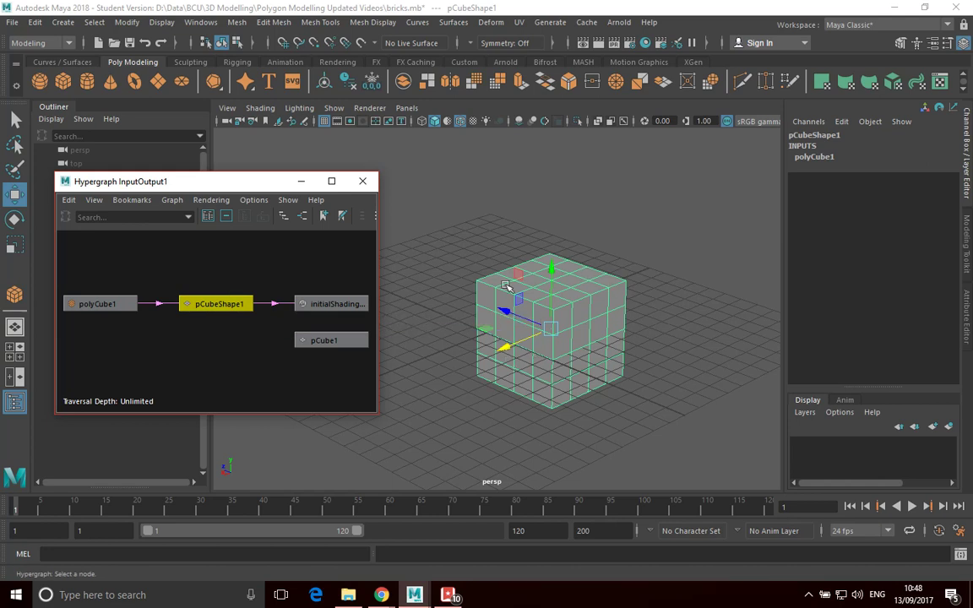
left_click(224, 324)
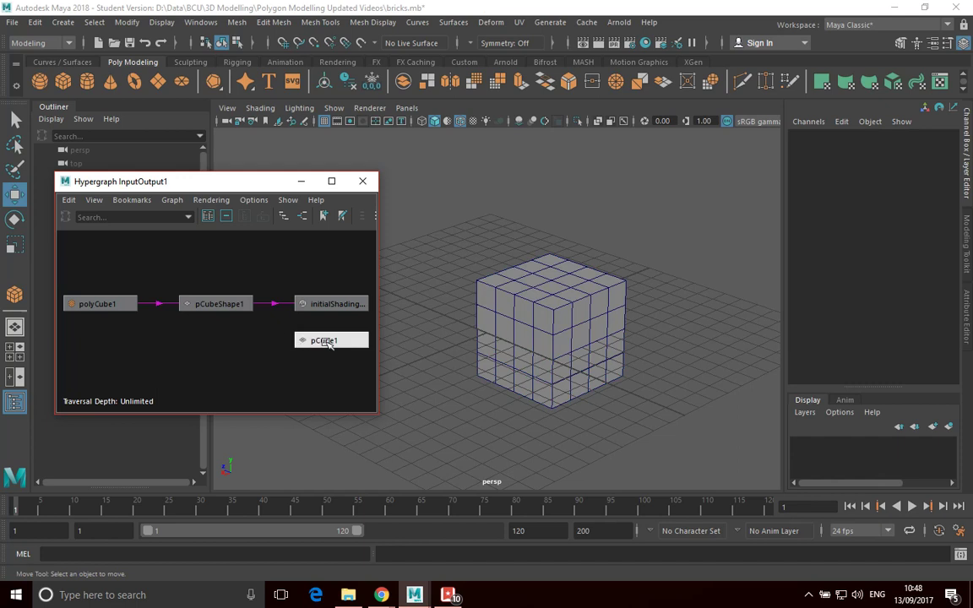
left_click(328, 341)
left_click(218, 304)
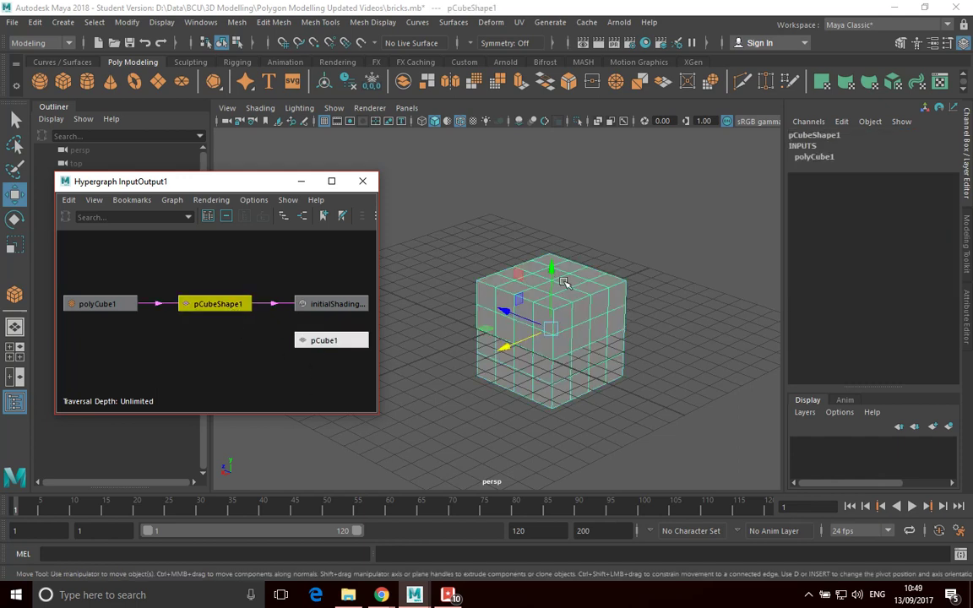
left_click(102, 305)
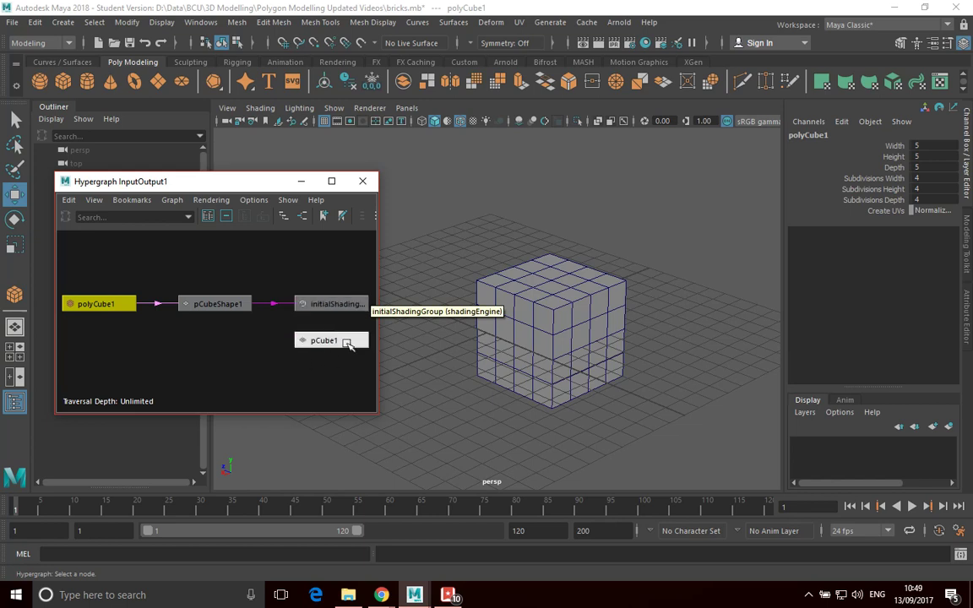
Step: Reselect the pCube1 transform node and move the cube to about -0.754 in X and -0.74 in Z
left_click(319, 346)
left_click_drag(505, 345, 461, 317)
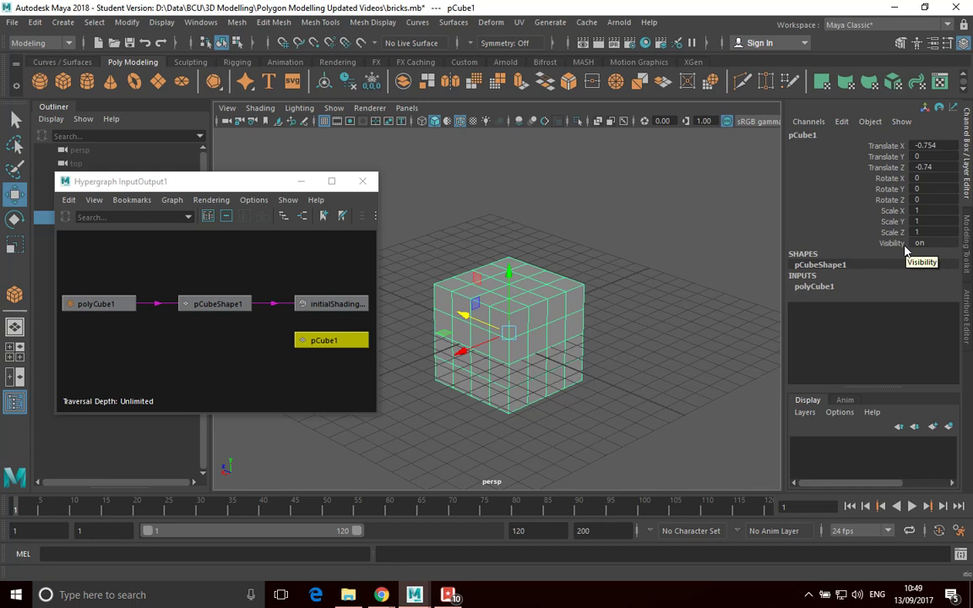
Step: Review the cube's shape and input entries in its channel list, then reselect the cube in the scene
double_click(816, 264)
left_click(853, 265)
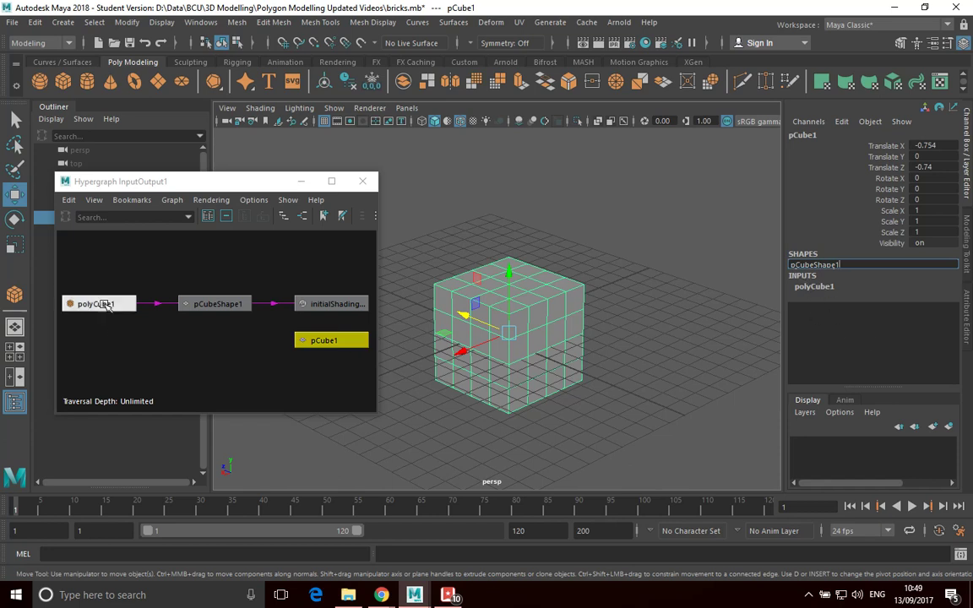
left_click(814, 286)
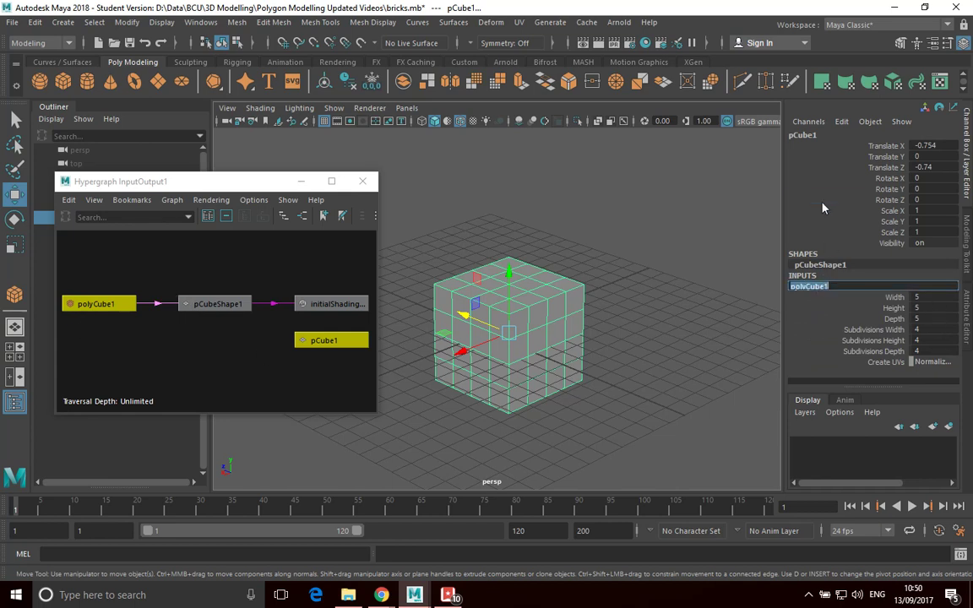
left_click(288, 326)
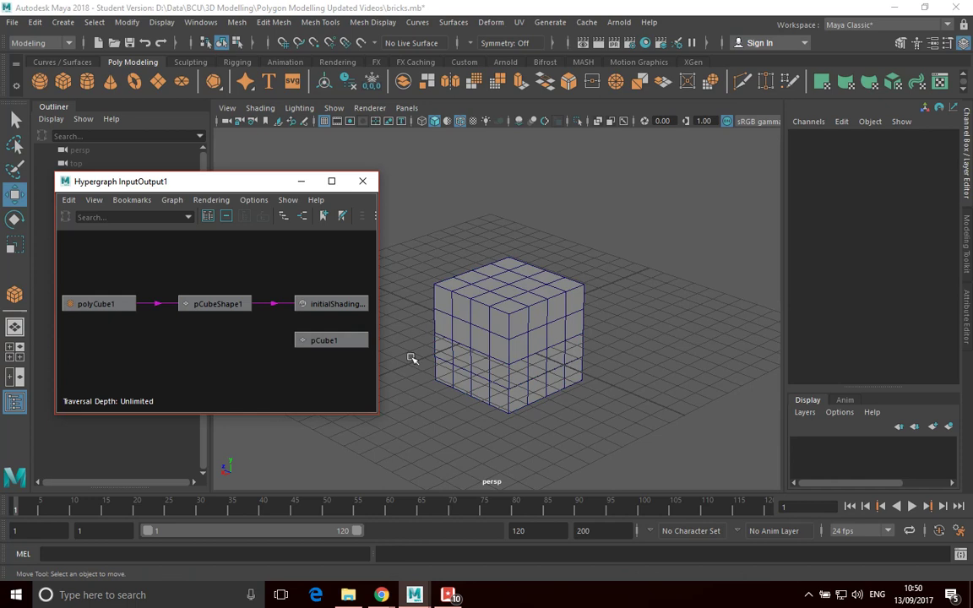
left_click(441, 291)
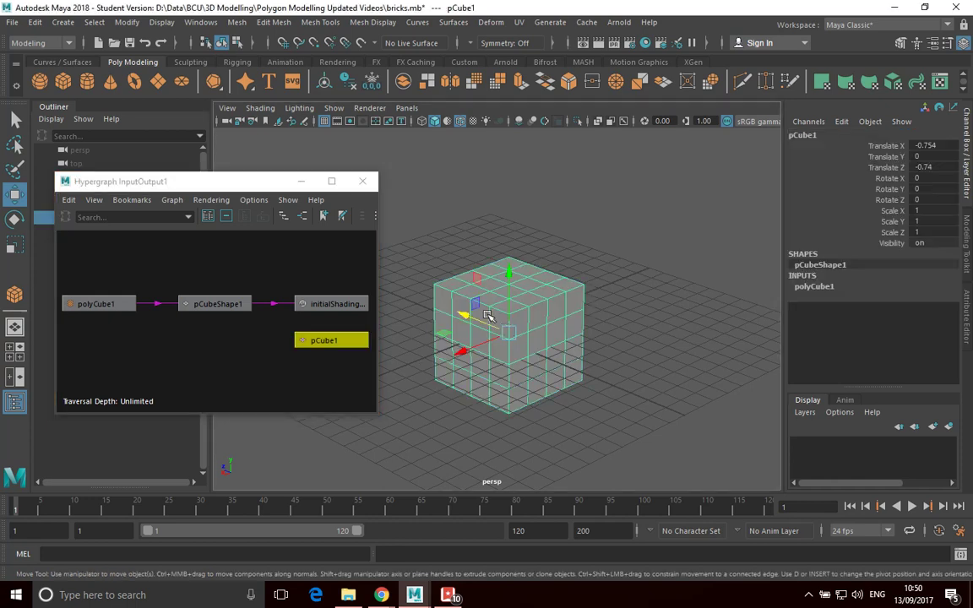
Step: Set the polyCube1 input's width, height and depth subdivisions to 3 each
left_click(826, 288)
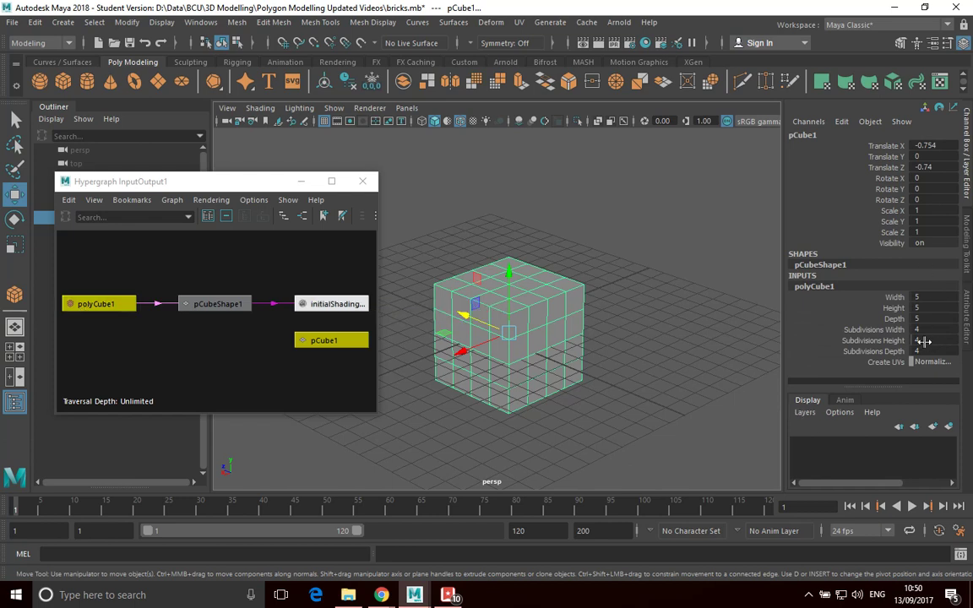
double_click(951, 329)
type("3")
key("Tab")
type("3")
key("Tab")
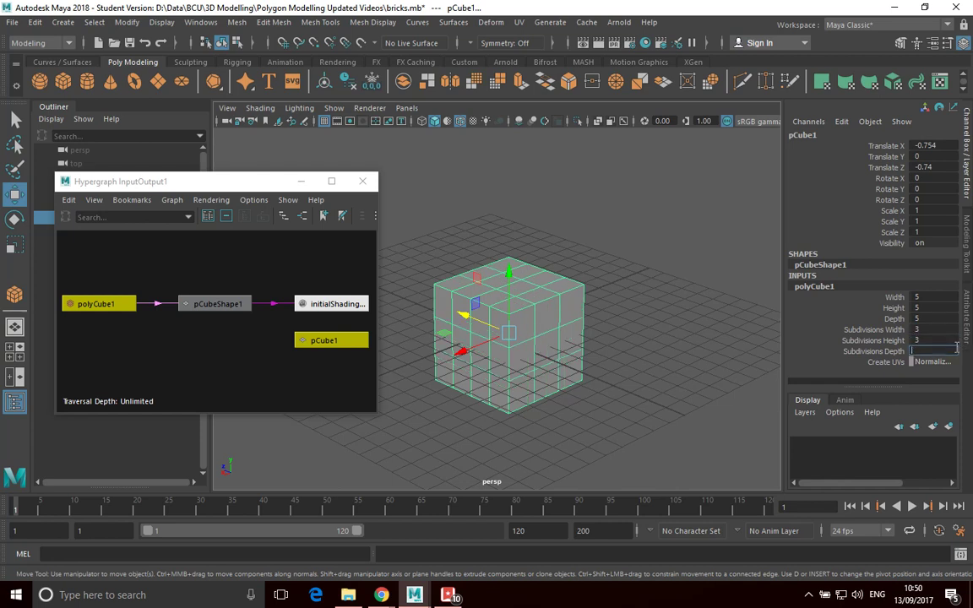
type("3")
key("Return")
Step: Set the height of the polyCube1 input to 3
double_click(939, 309)
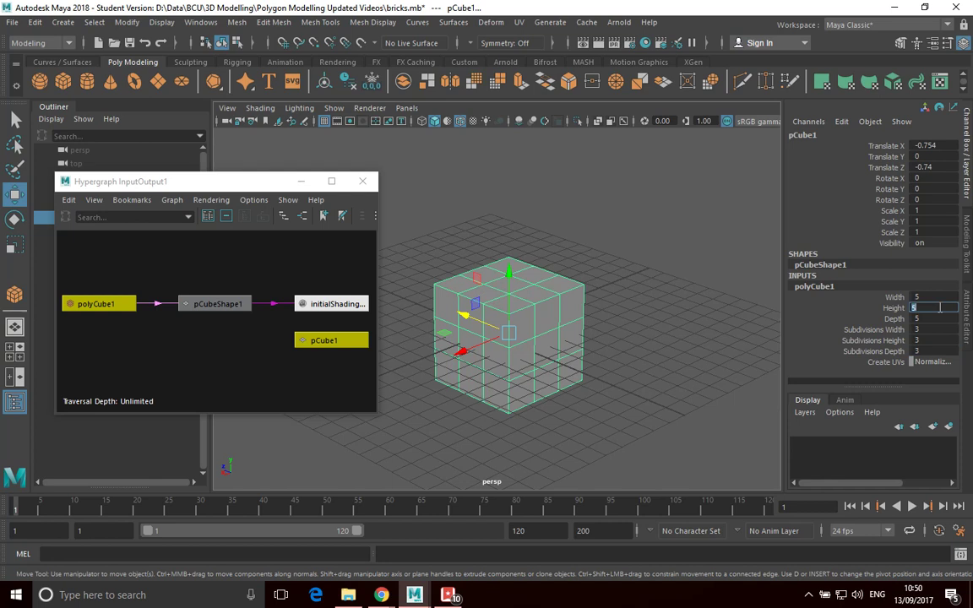
type("3")
key("Return")
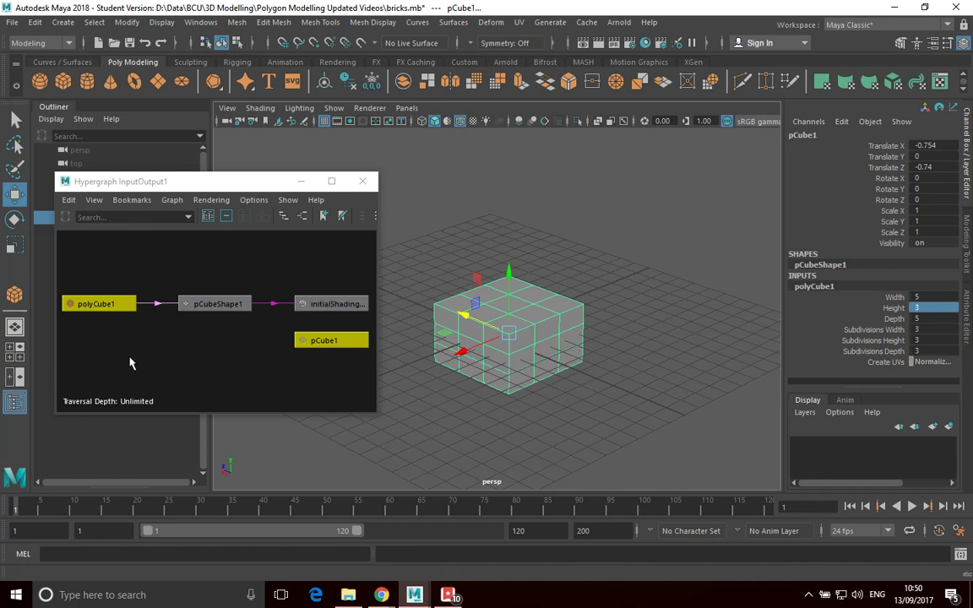
Step: View the detailed attributes of the polyCube1 node and of the pCubeShape1 node
left_click(149, 329)
left_click(113, 306)
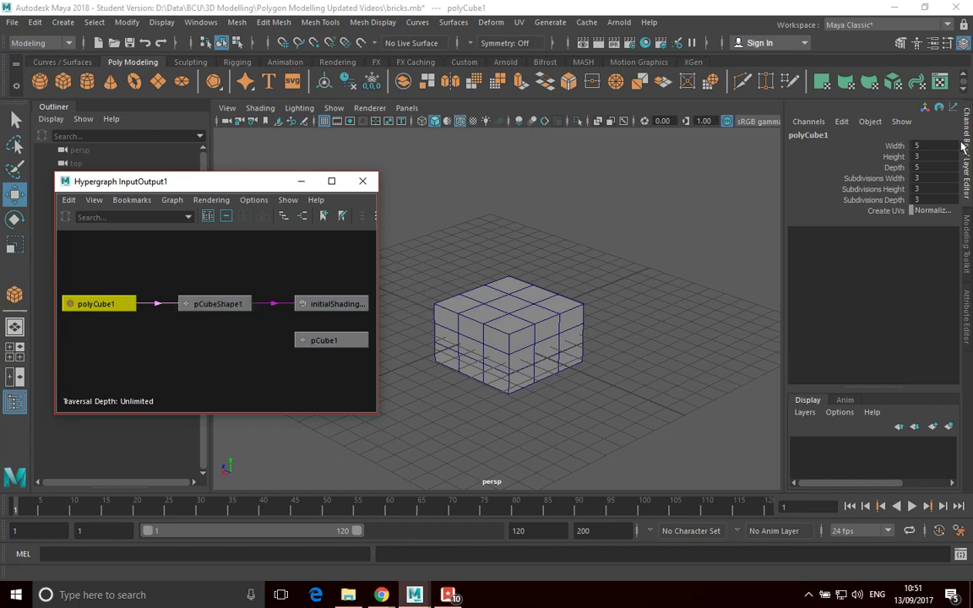
left_click(968, 309)
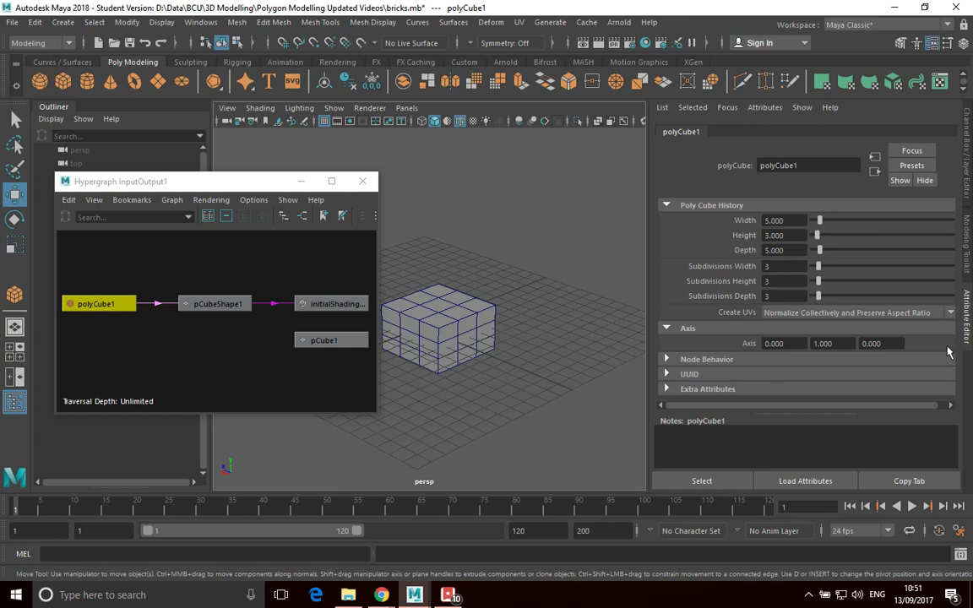
left_click(187, 319)
left_click(106, 310)
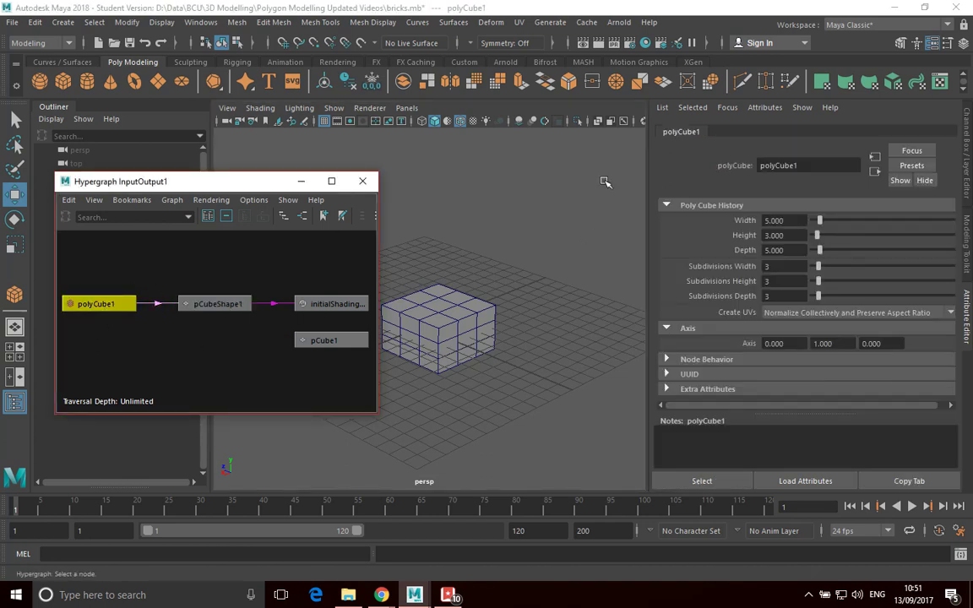
left_click(217, 304)
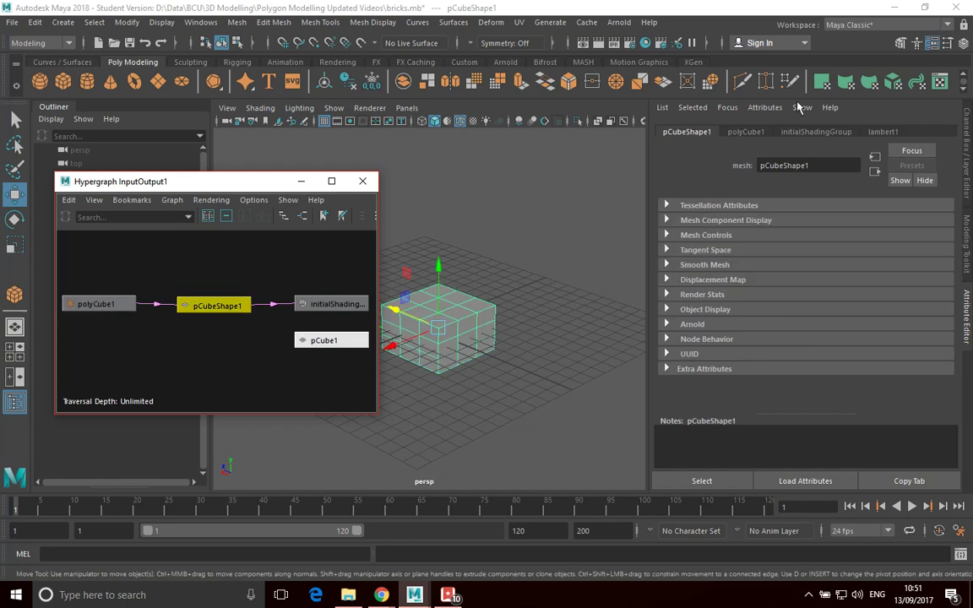
Step: Select the initialShadingGroup node and look through the attributes of its lambert1 material
left_click(350, 304)
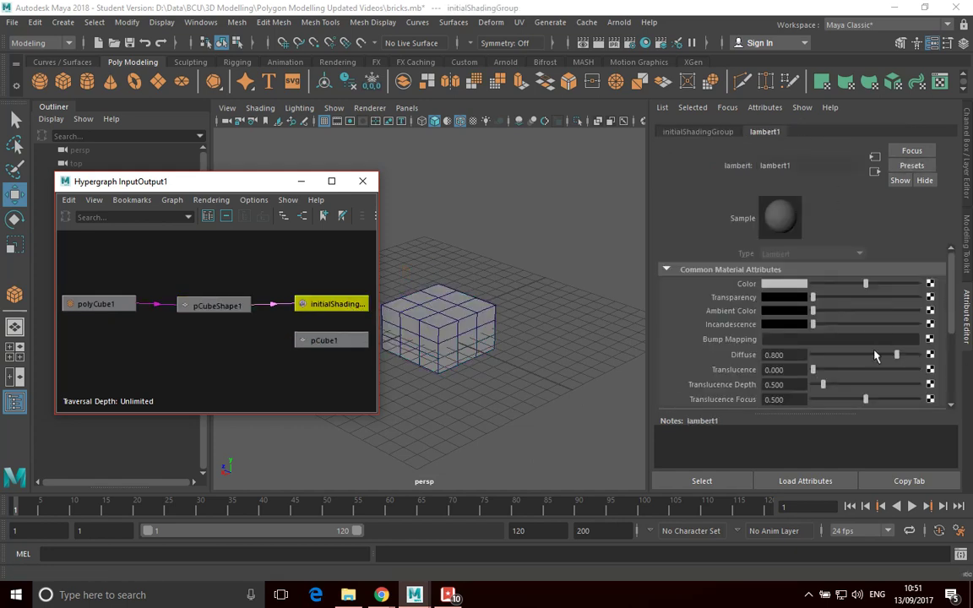
scroll(712, 295, "down", 2)
scroll(712, 295, "up", 2)
scroll(794, 287, "down", 3)
scroll(799, 295, "up", 3)
scroll(841, 308, "down", 3)
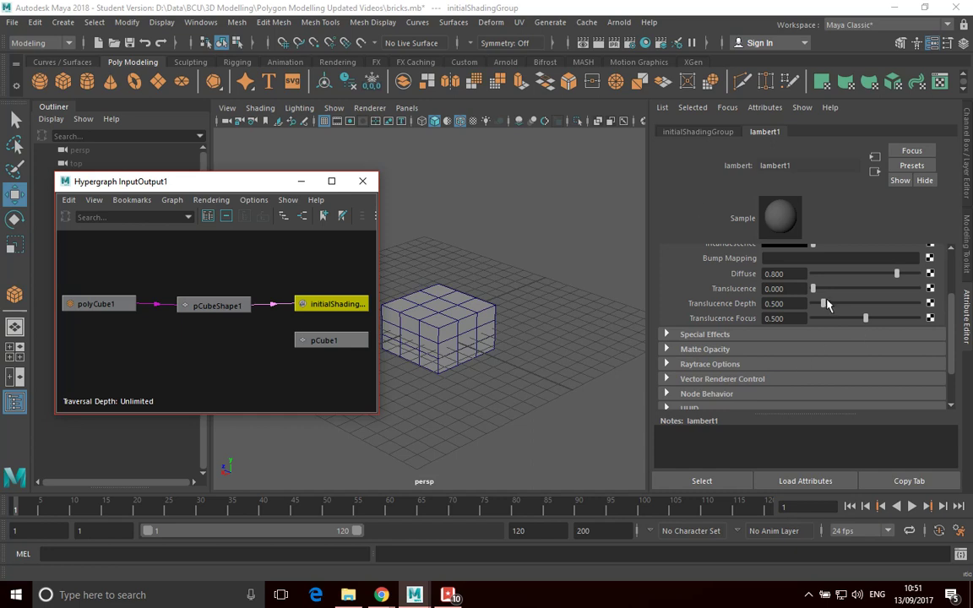
scroll(828, 312, "down", 2)
scroll(828, 313, "up", 5)
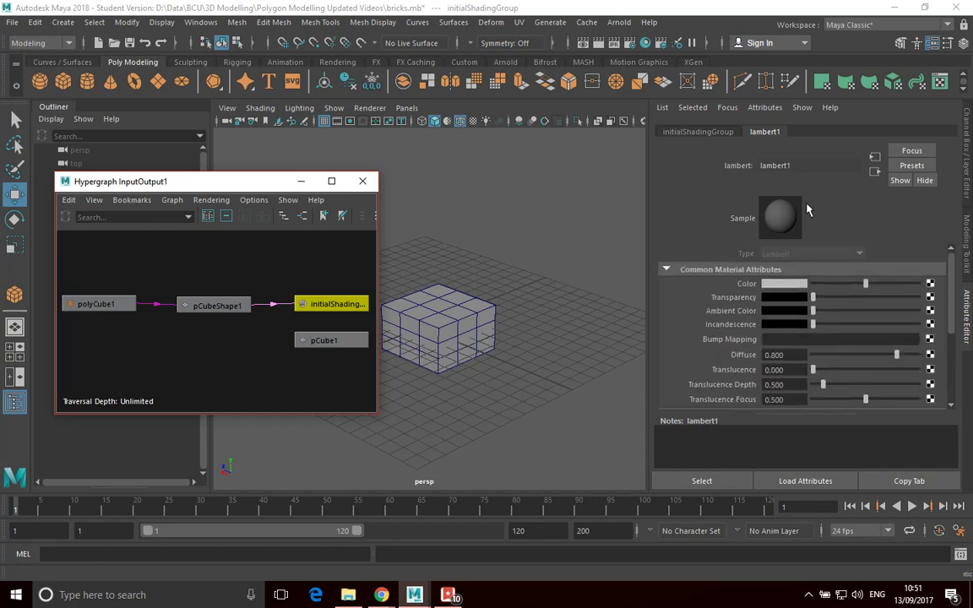
Step: View the transform attributes of the pCube1 node, then clear the selection
left_click(327, 341)
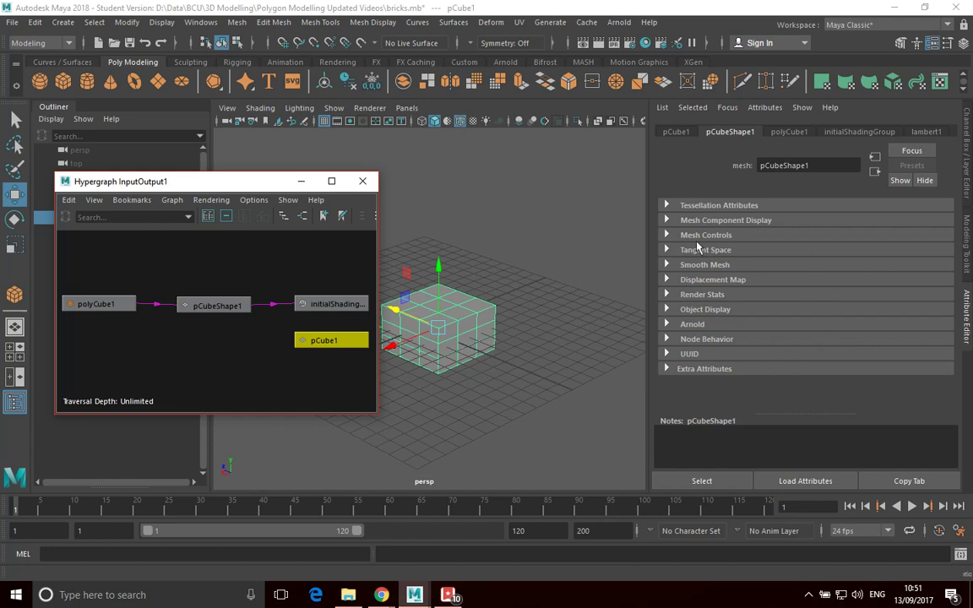
left_click(676, 133)
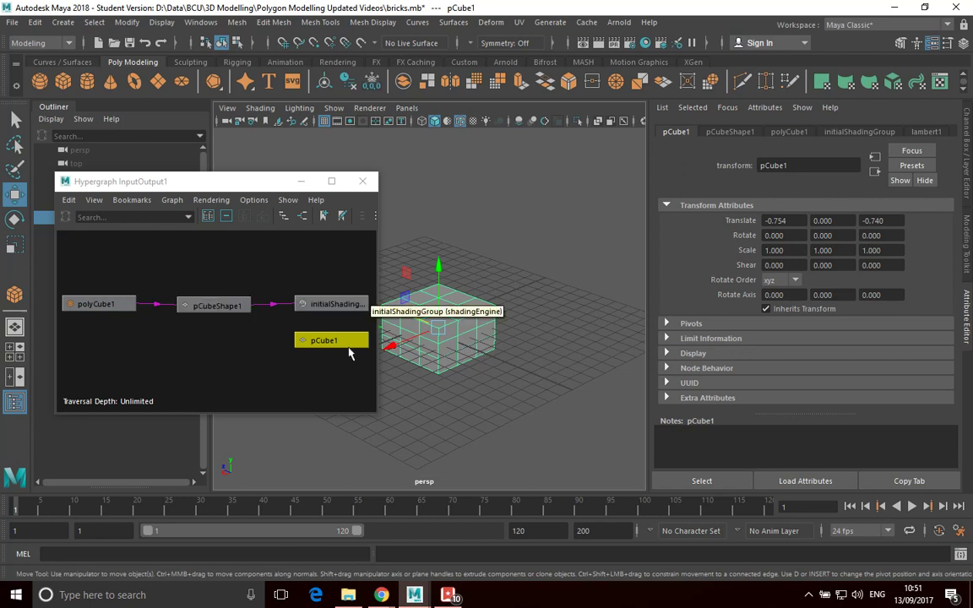
left_click(169, 317)
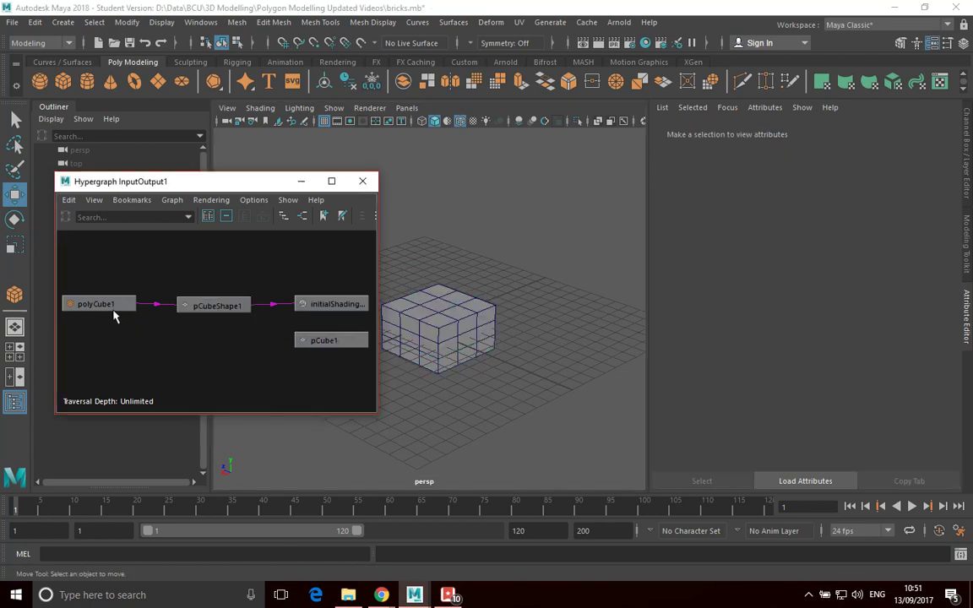
Step: Revisit the polyCube1 node's attributes and expand the Displacement Map settings of the pCubeShape1 node
left_click(115, 311)
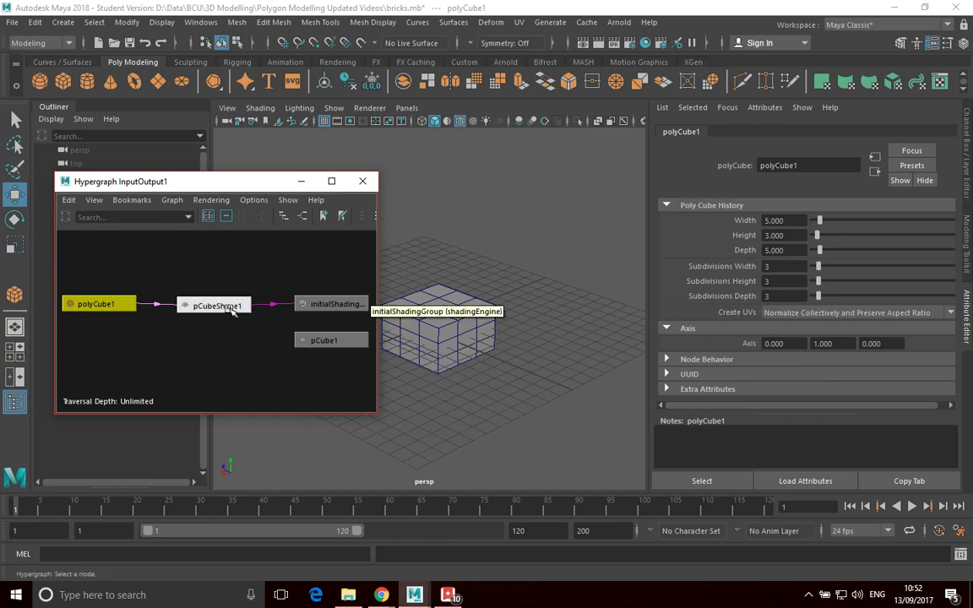
left_click(196, 306)
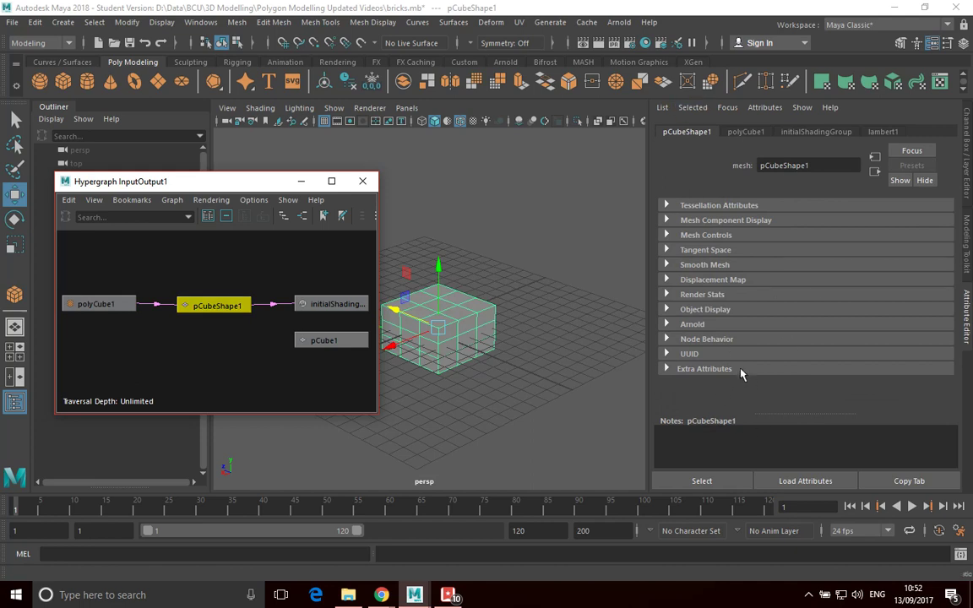
left_click(667, 279)
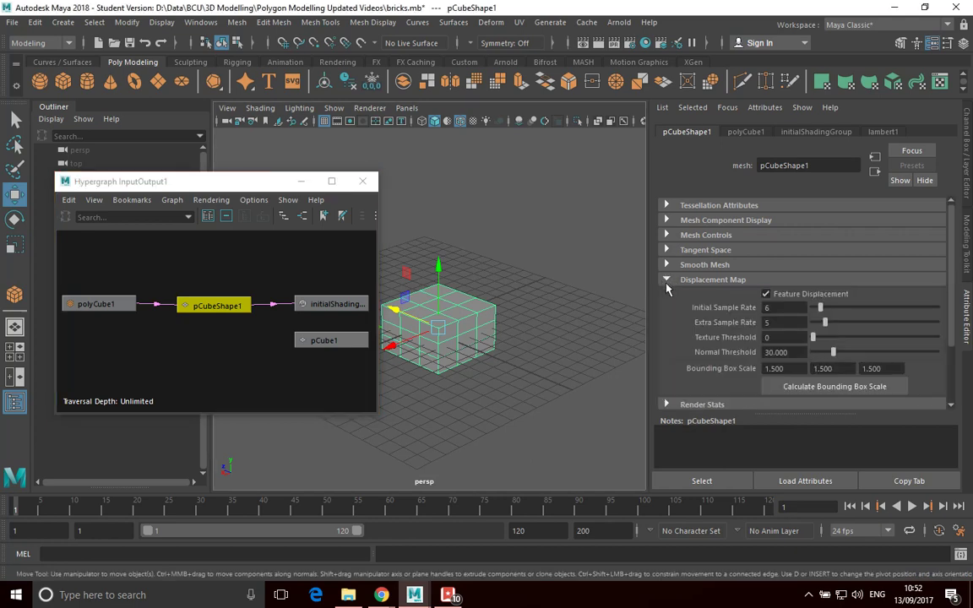
Step: Collapse the Displacement Map settings and look through the Smooth Mesh and Render Stats attributes of pCubeShape1
left_click(667, 280)
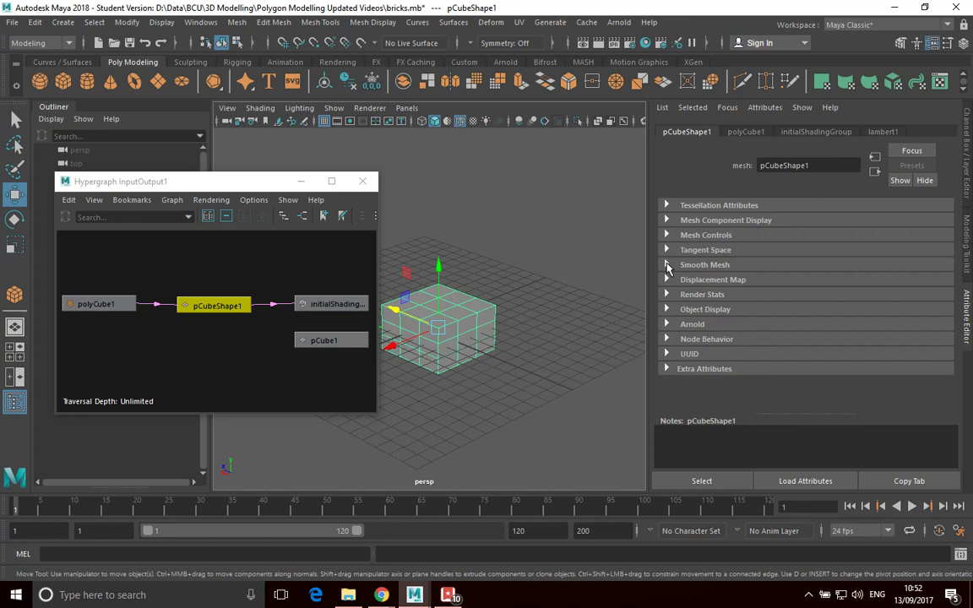
left_click(667, 265)
scroll(784, 290, "down", 2)
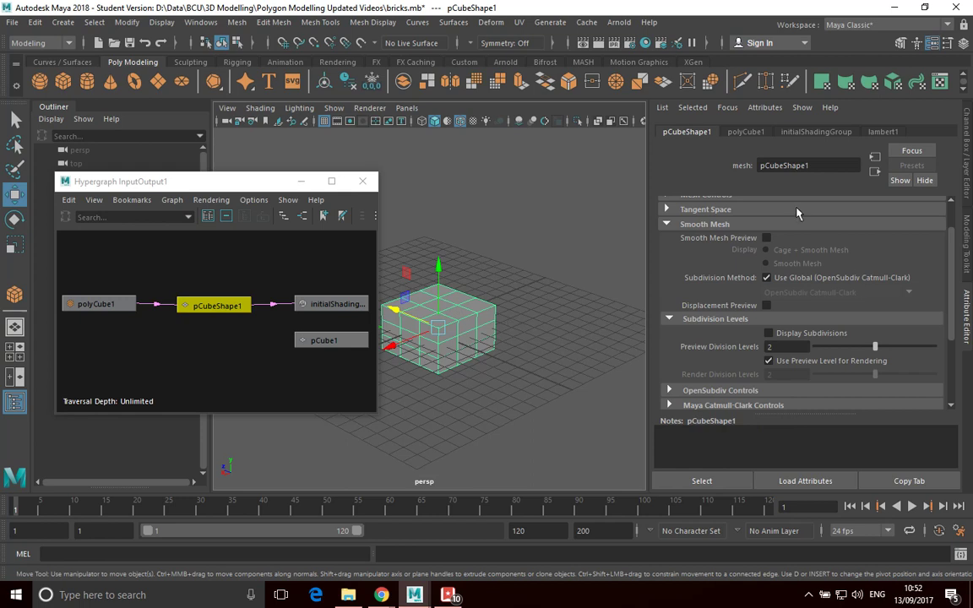
scroll(701, 253, "down", 2)
scroll(684, 262, "up", 3)
left_click(666, 266)
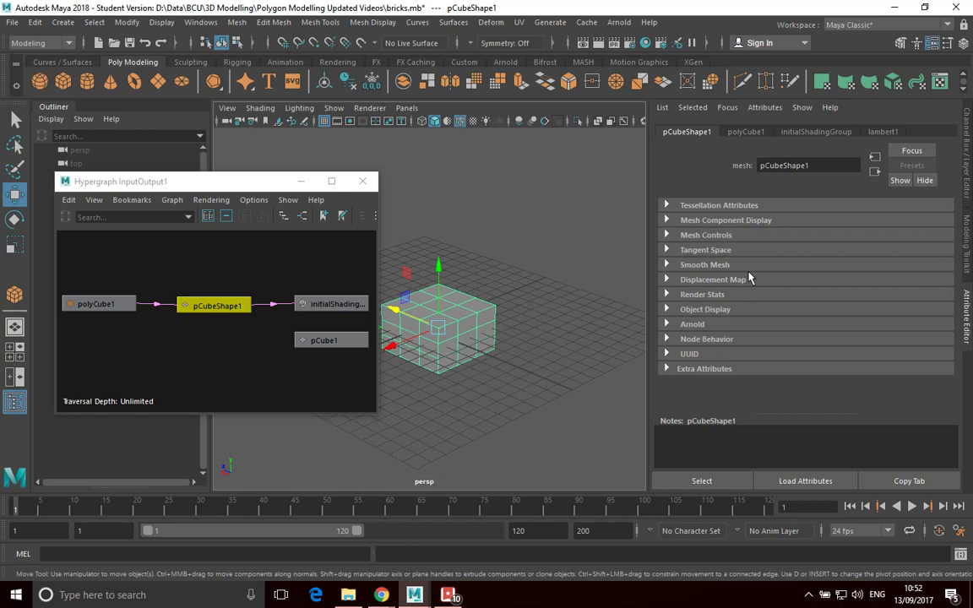
left_click(667, 295)
scroll(819, 297, "down", 2)
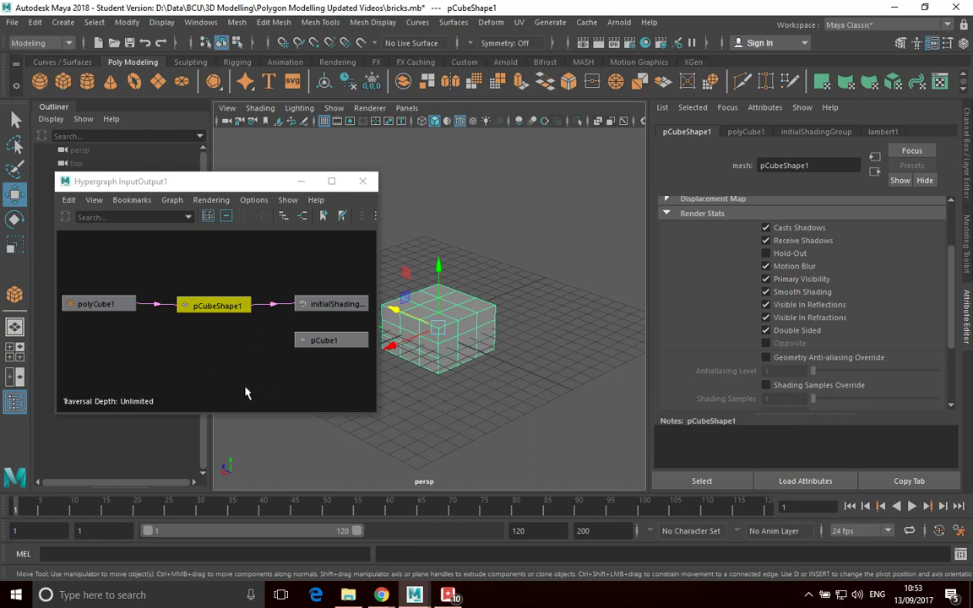
Step: Clear the node selection, reselect the cube in the viewport and view its pCubeShape1 attributes
left_click(232, 306)
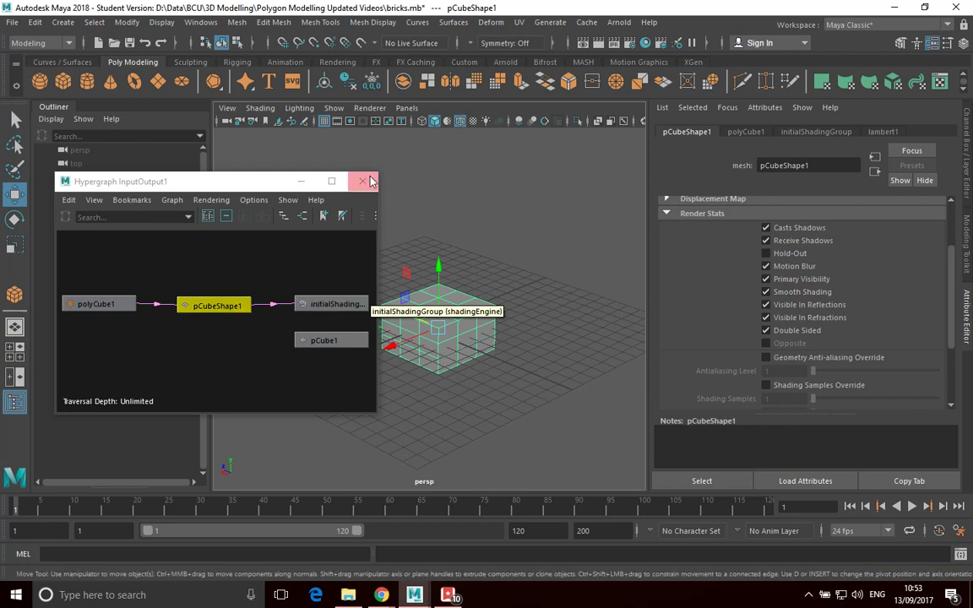
left_click(547, 316)
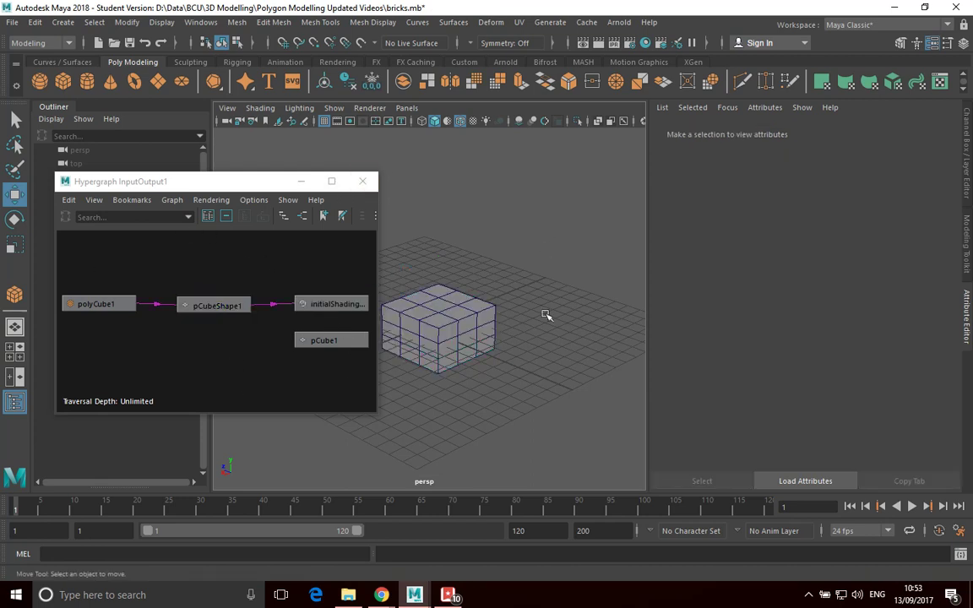
left_click(474, 311)
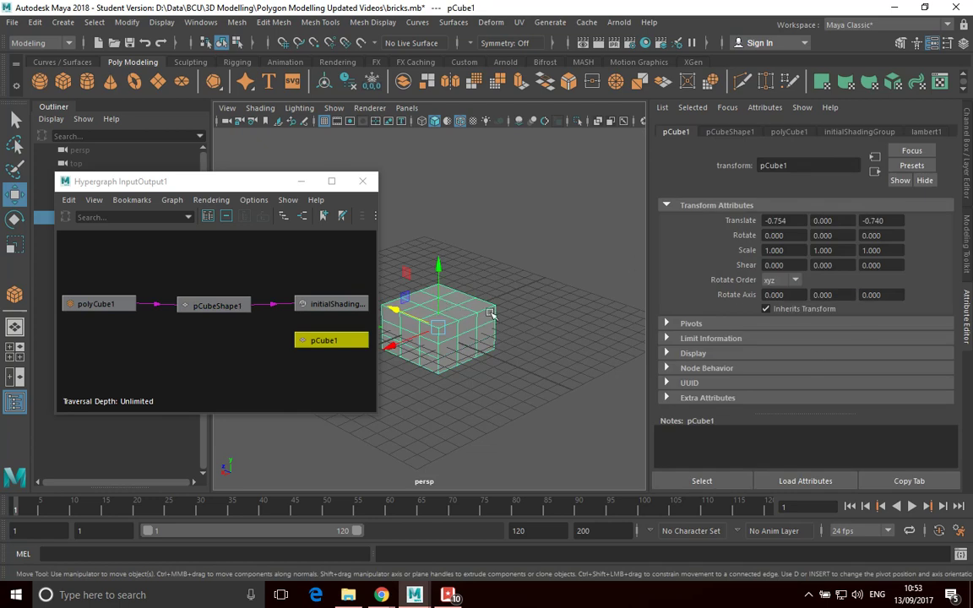
left_click(732, 132)
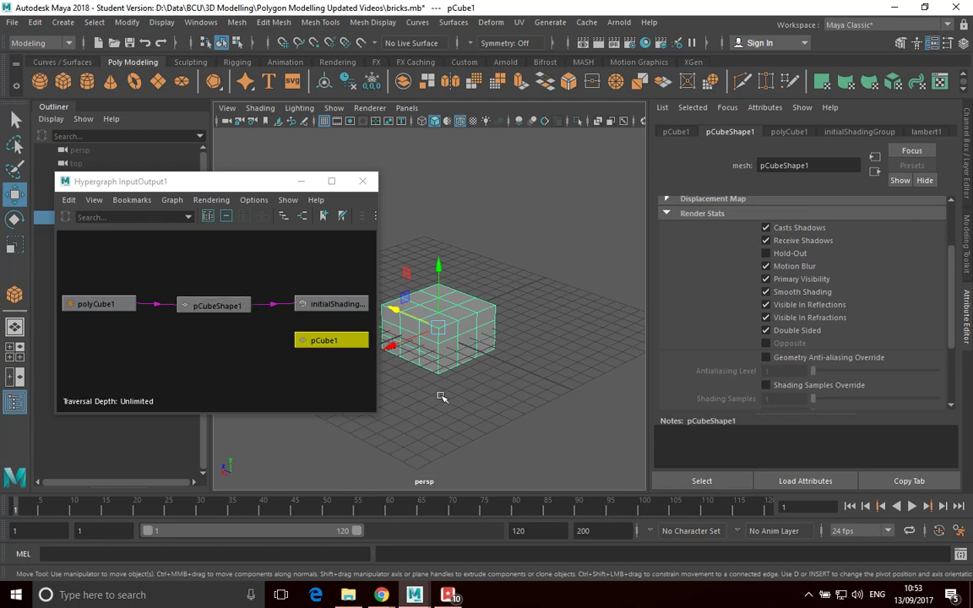
Step: Move the Hypergraph window clear of the cube and raise the cube to about 0.837 in Y
left_click_drag(283, 182, 211, 177)
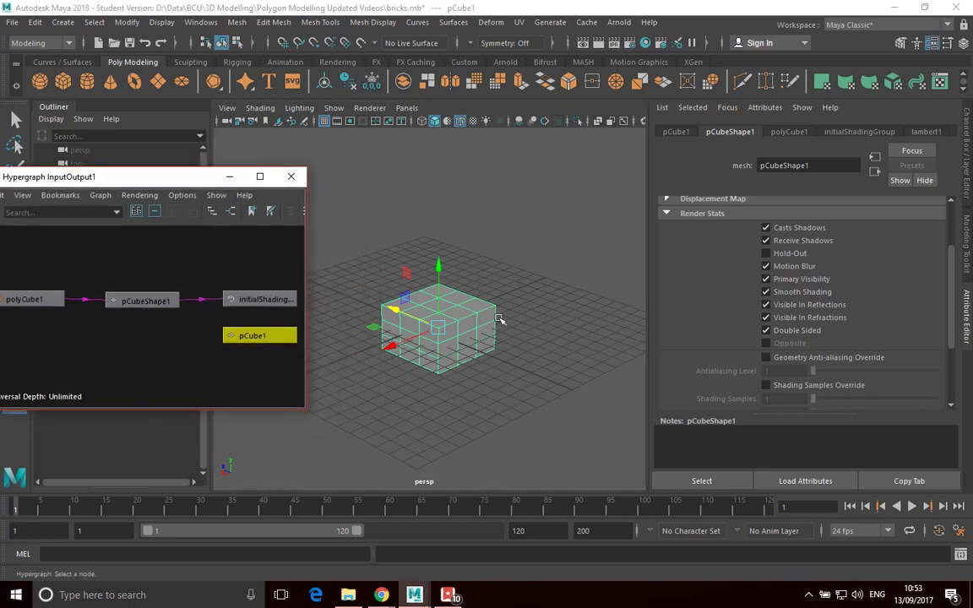
right_click(473, 311)
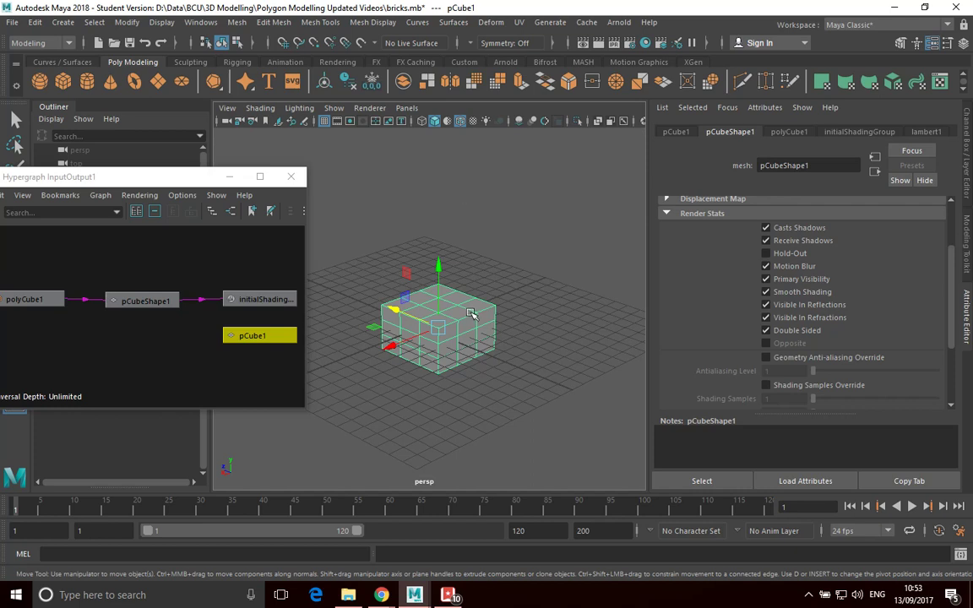
left_click_drag(440, 266, 444, 255)
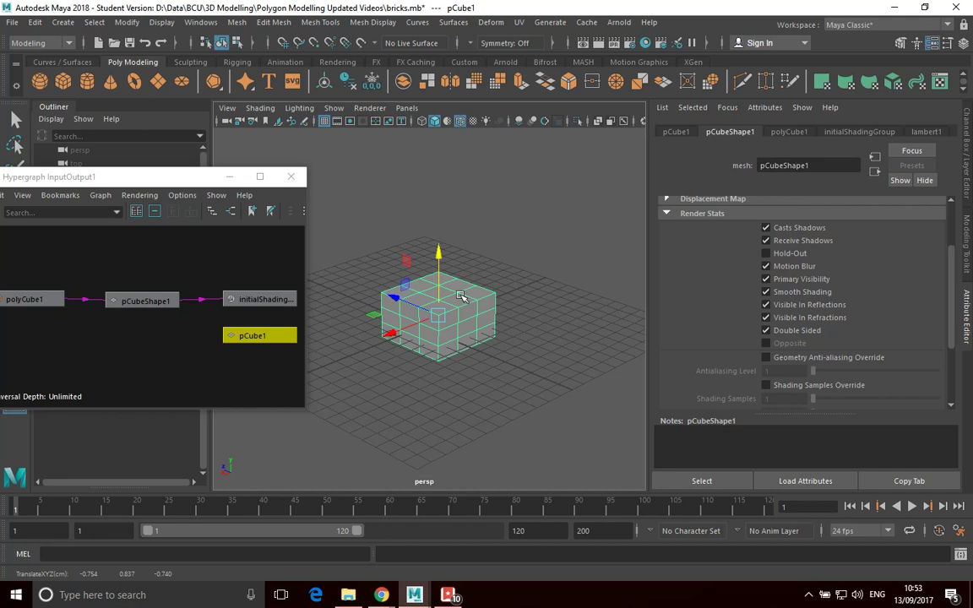
Step: Select the middle face on the back edge of the cube's top side and extrude it upward by about 2.894
right_click_drag(458, 206, 458, 244)
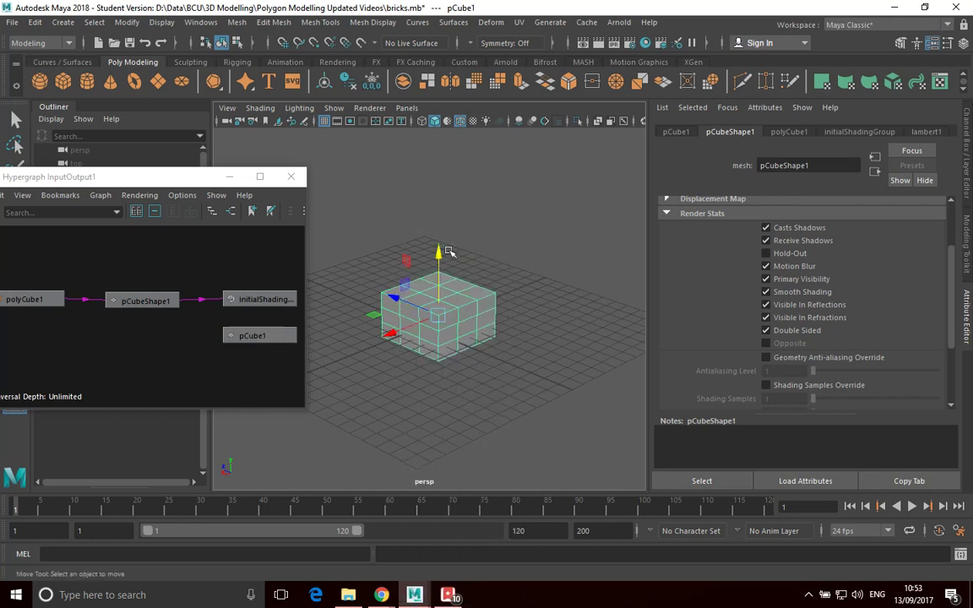
left_click(464, 302)
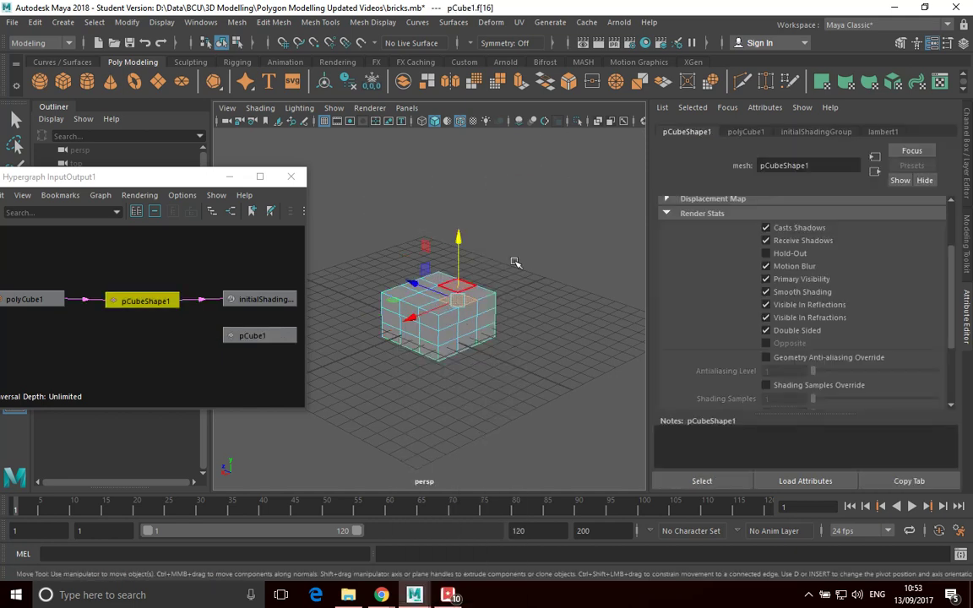
left_click(274, 22)
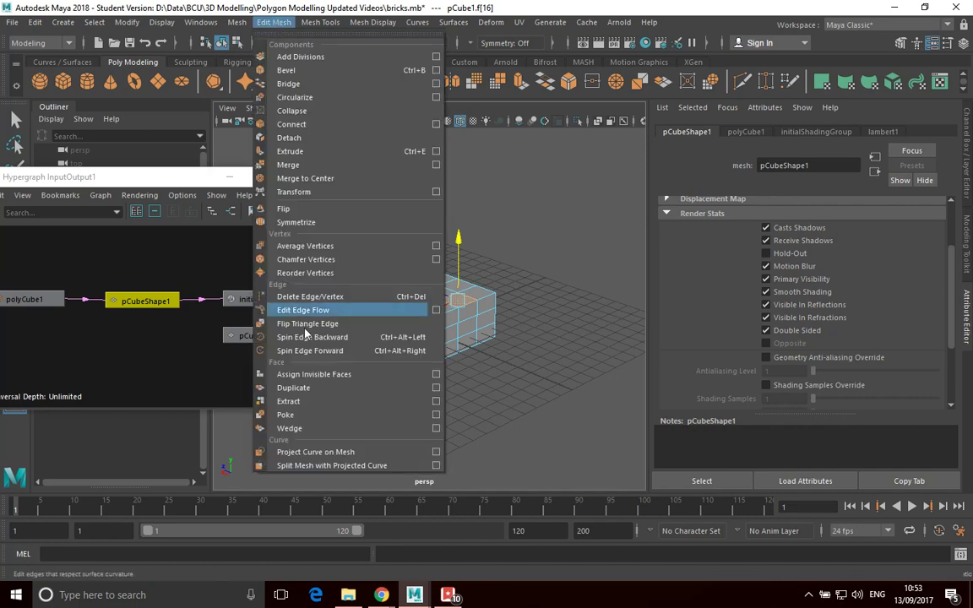
left_click(299, 154)
left_click_drag(456, 254, 457, 217)
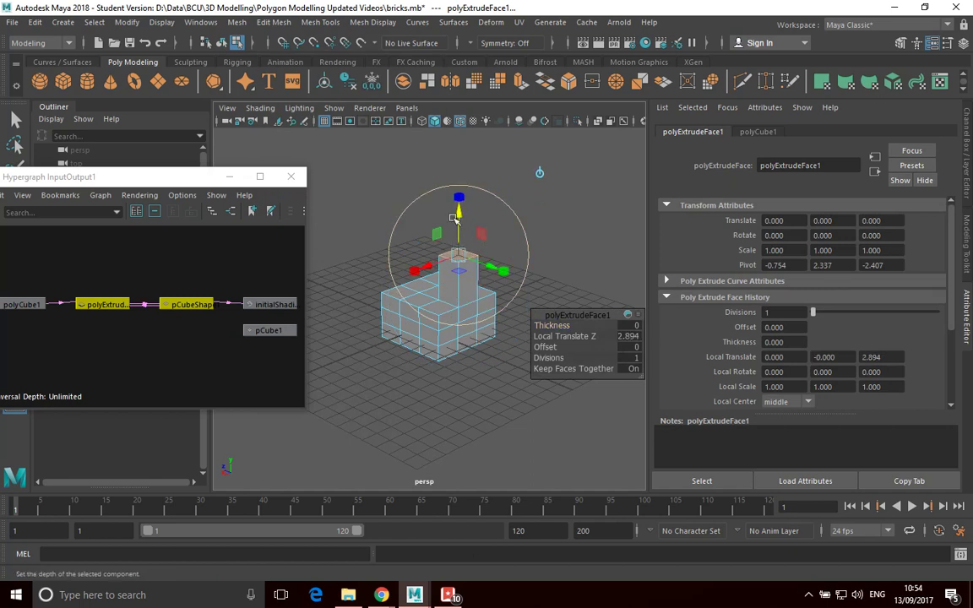
Step: Examine the polyExtrudeFace1 node's place in the Hypergraph between polyCube1 and pCubeShape1, shifting the nodes slightly
left_click_drag(184, 184, 344, 171)
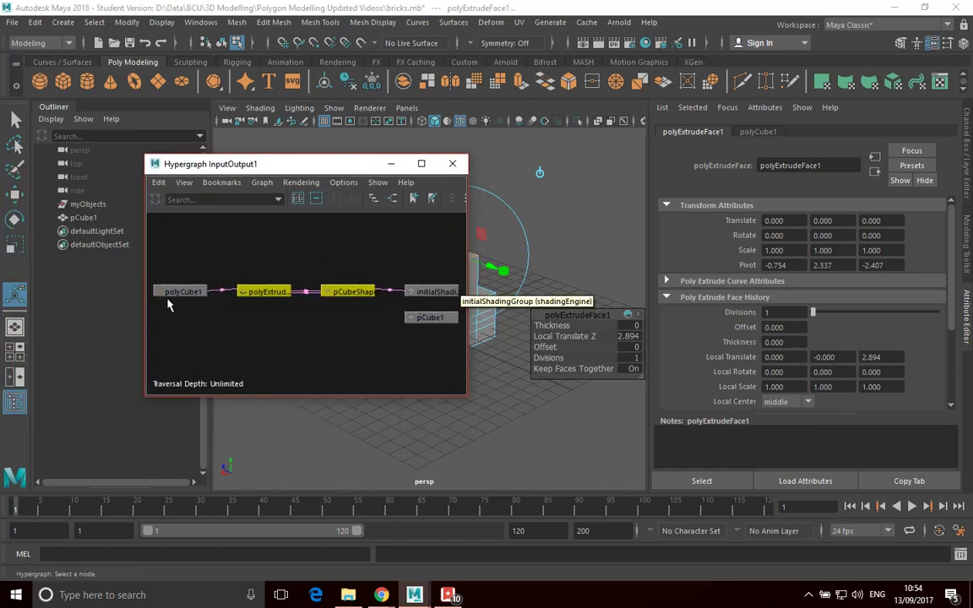
left_click_drag(270, 298, 267, 328)
left_click_drag(347, 321, 350, 289)
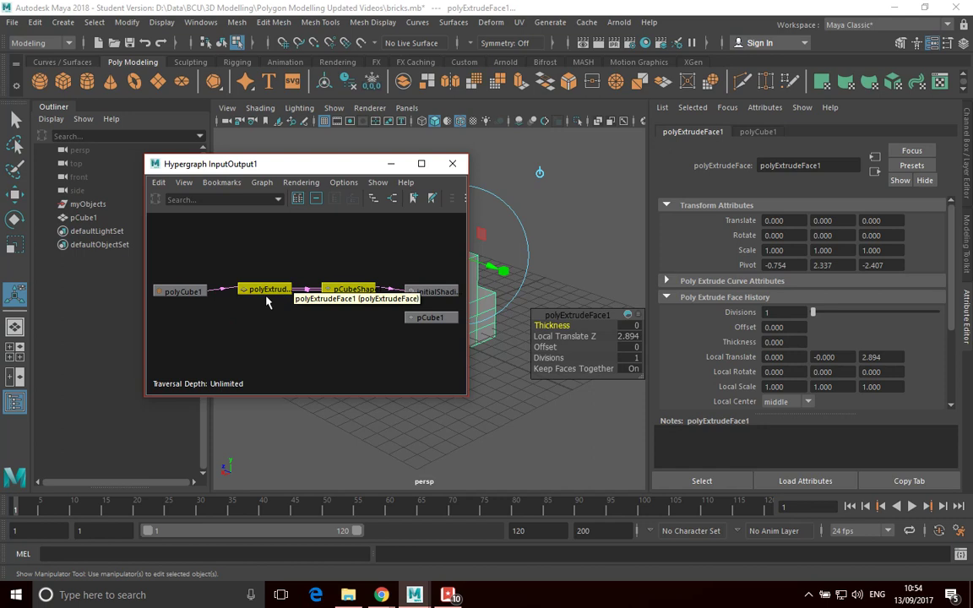
left_click_drag(323, 169, 211, 153)
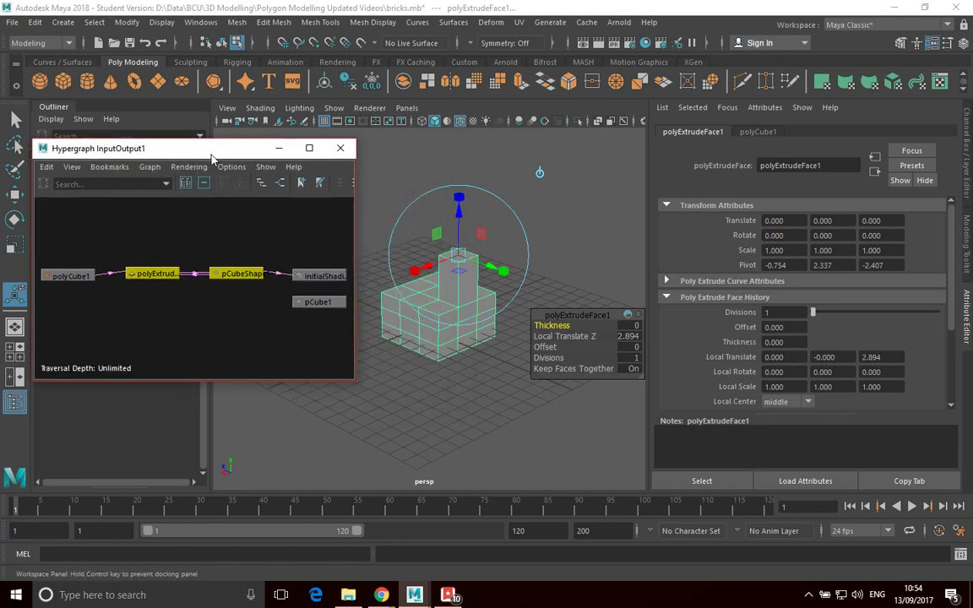
Step: Show the Channel Box and look through the channels of the polyExtrudeFace1 input
left_click(965, 169)
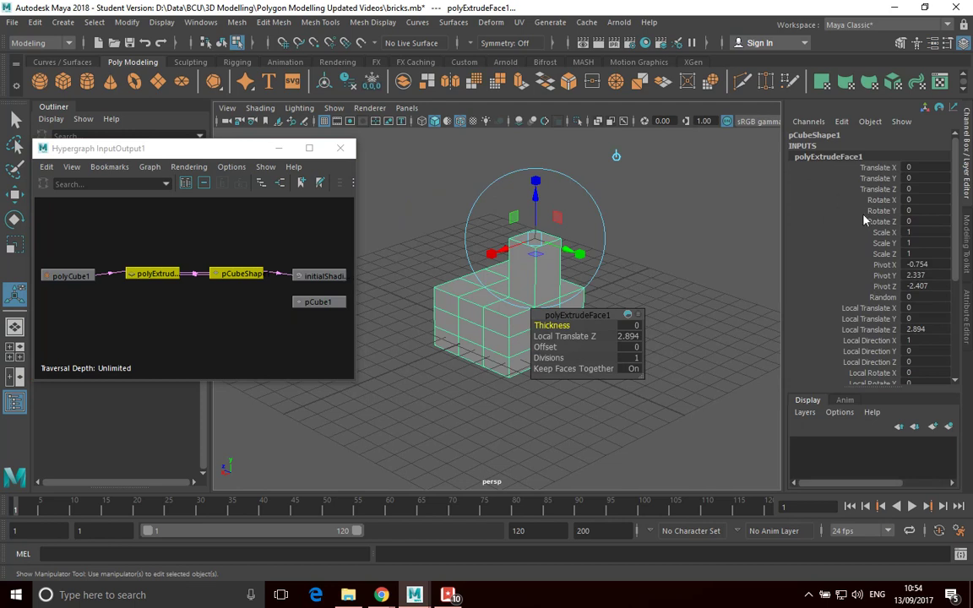
scroll(952, 321, "down", 5)
scroll(952, 320, "up", 5)
left_click(824, 157)
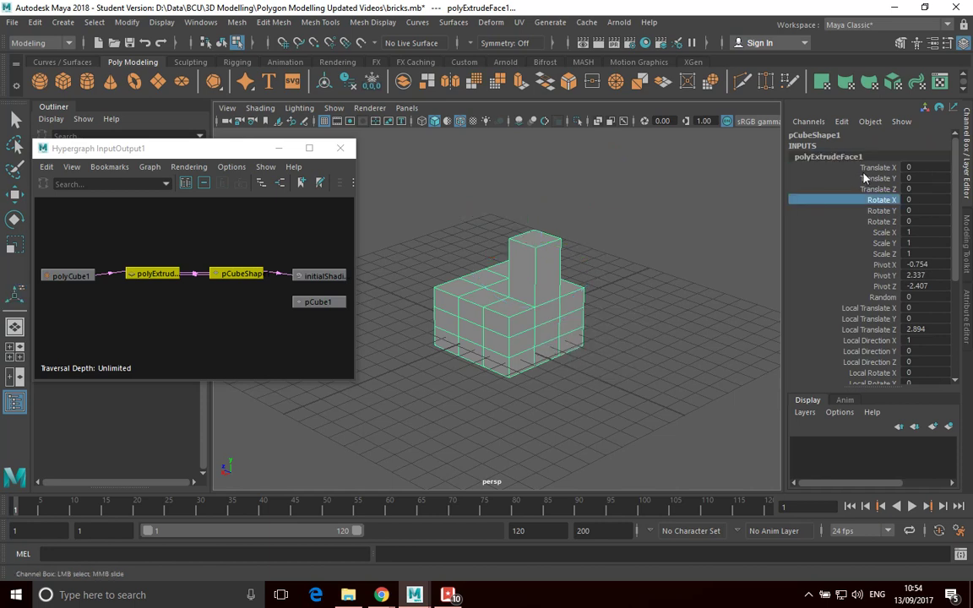
left_click(815, 135)
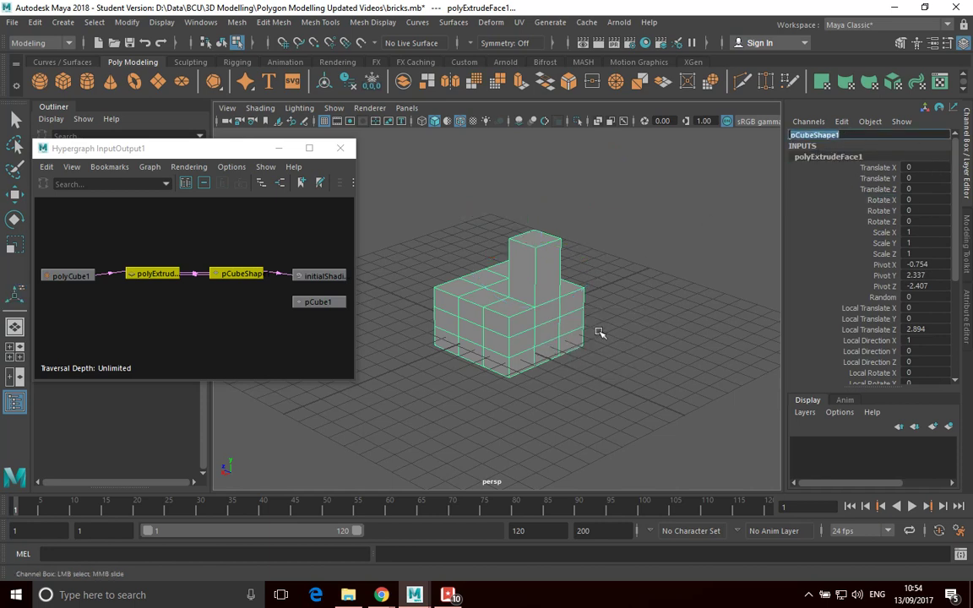
Step: Try shifting the extruded face sideways with the extrude manipulator, then undo the shift
right_click_drag(530, 204, 606, 194)
key("t")
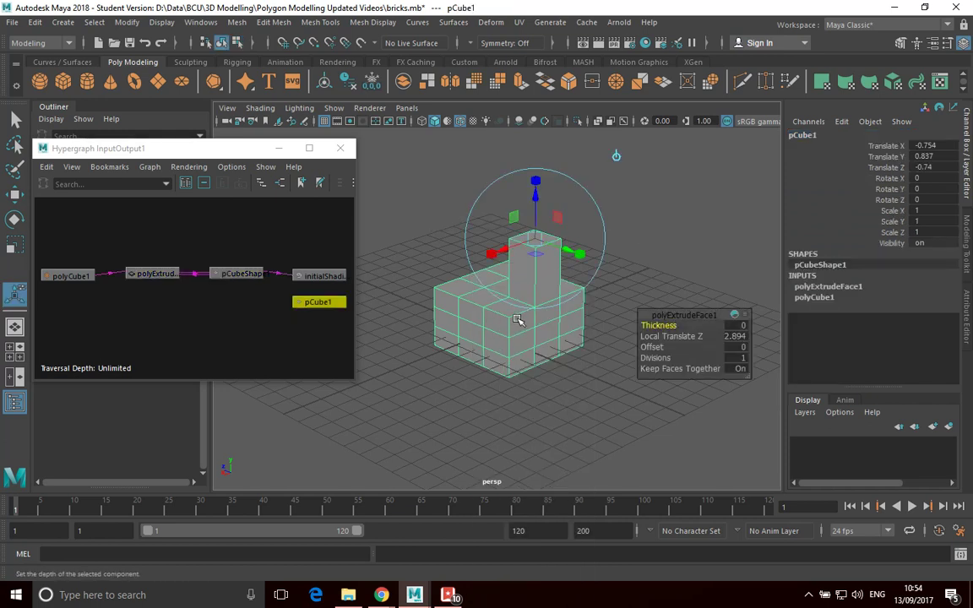
left_click_drag(578, 253, 598, 267)
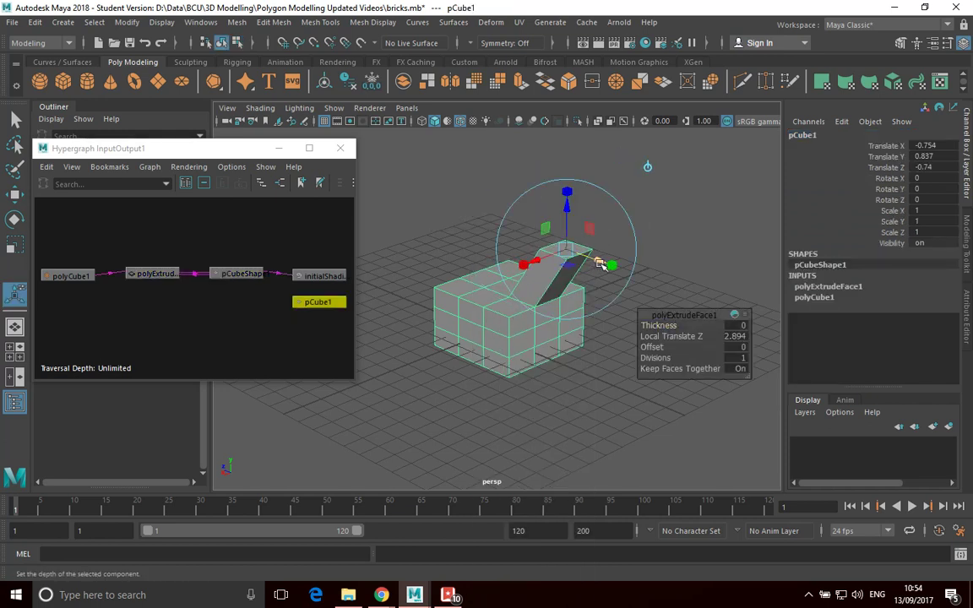
key("ctrl+z")
Step: Return the cube to object mode, clear the selection and reselect the whole cube
right_click_drag(553, 283, 604, 187)
left_click(629, 235)
left_click(543, 308)
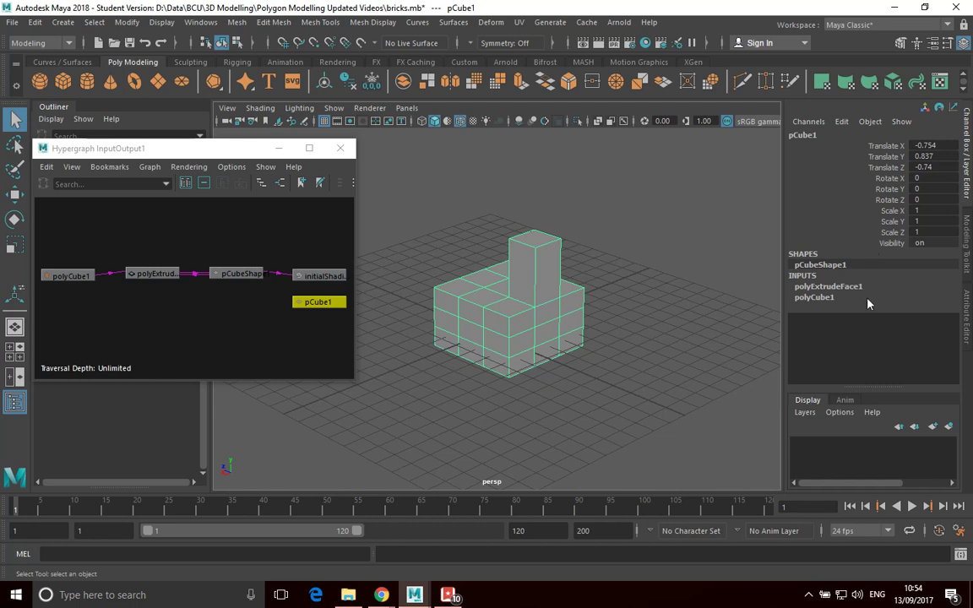
Step: Compare the channels of the cube's polyCube1 and polyExtrudeFace1 inputs with their nodes in the Hypergraph
left_click(814, 297)
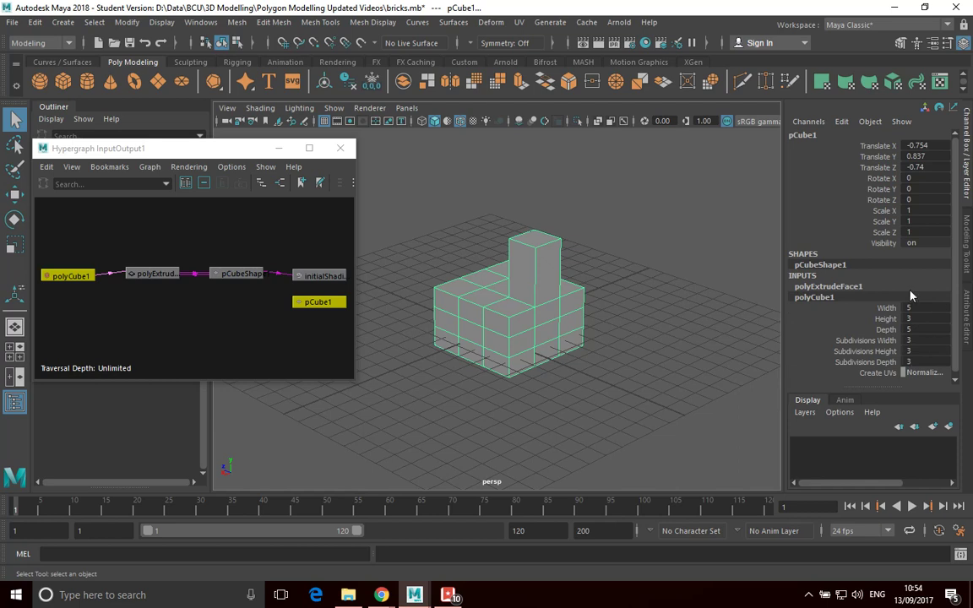
left_click(827, 286)
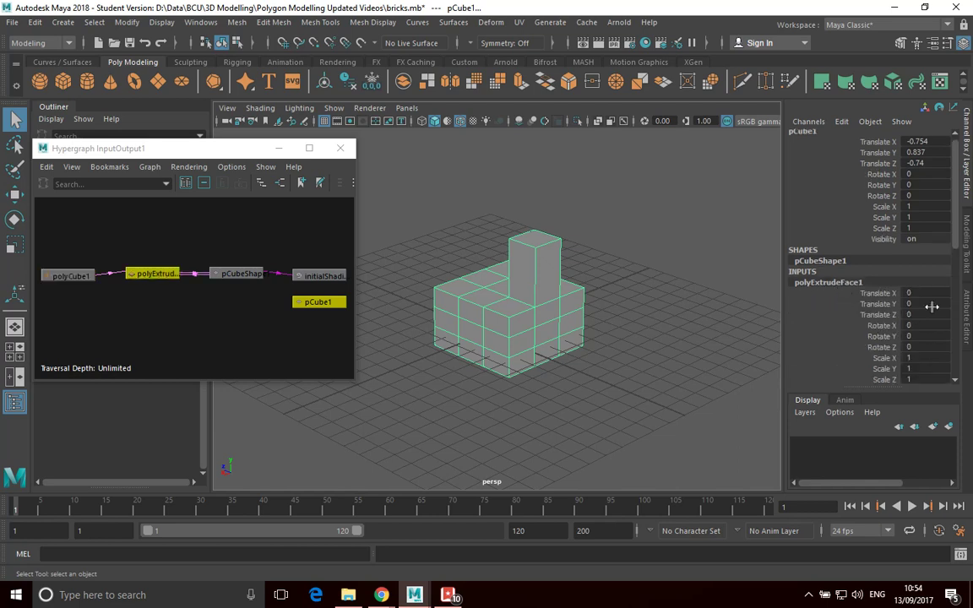
scroll(886, 287, "down", 3)
scroll(924, 318, "down", 1)
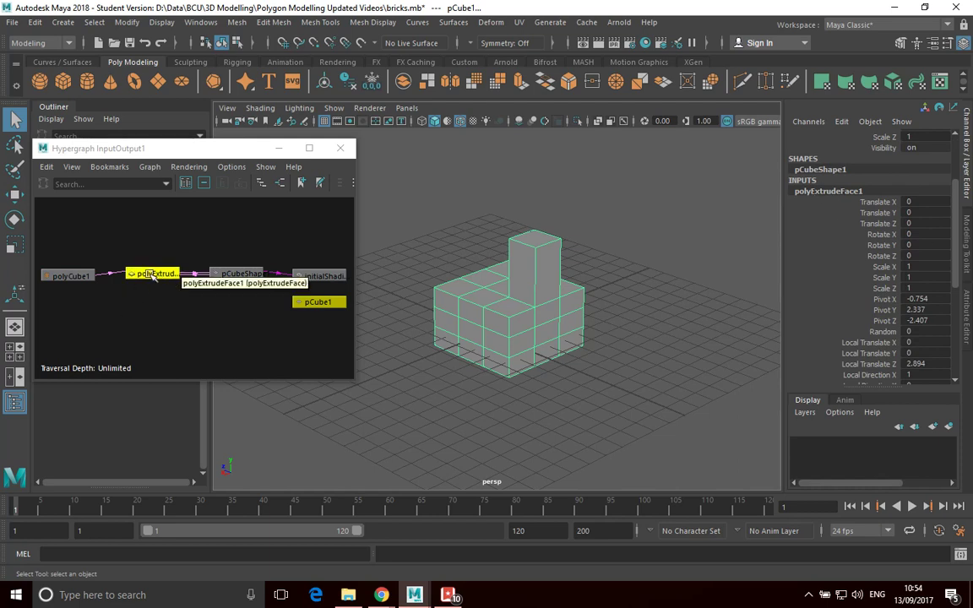
scroll(823, 203, "down", 7)
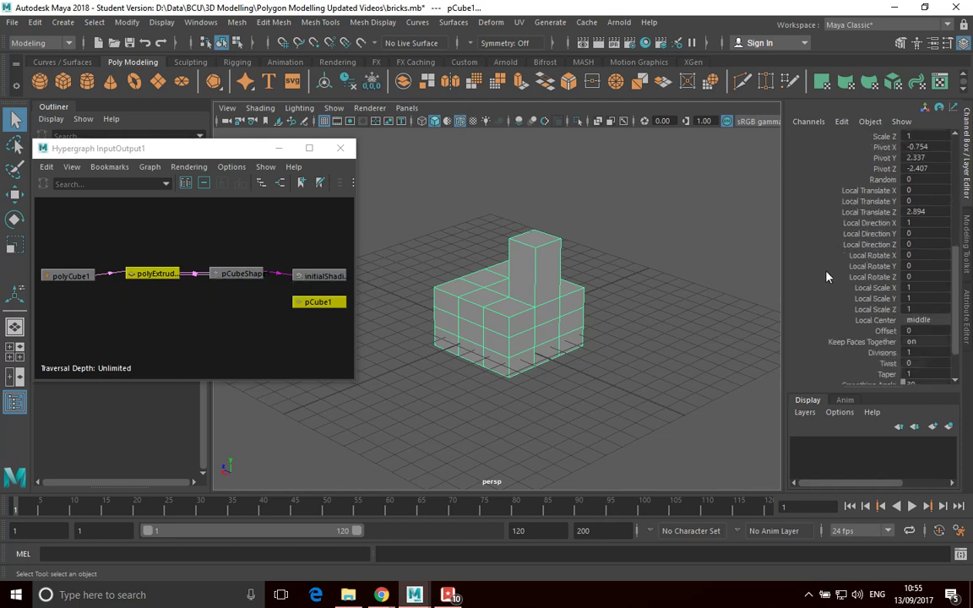
left_click(826, 368)
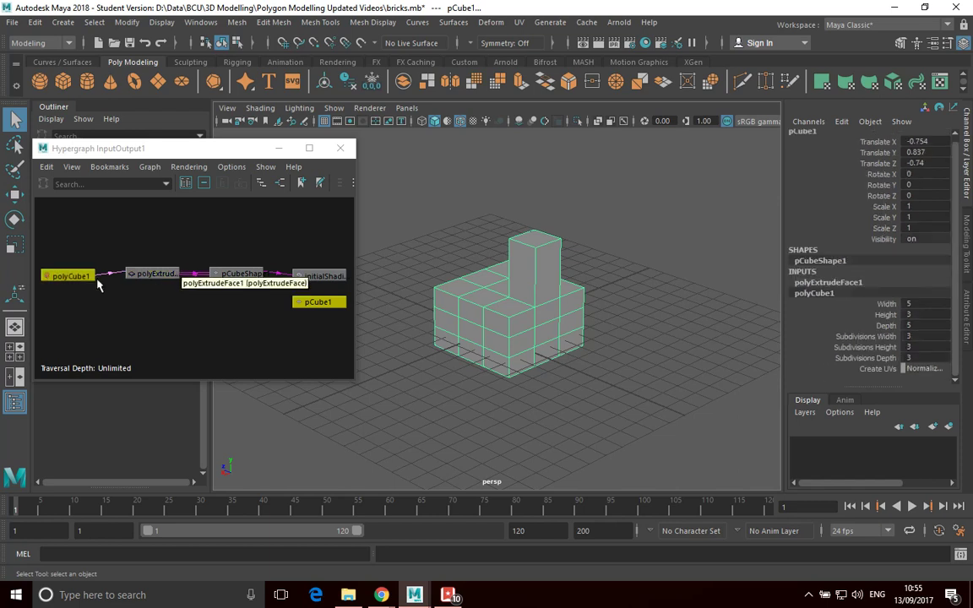
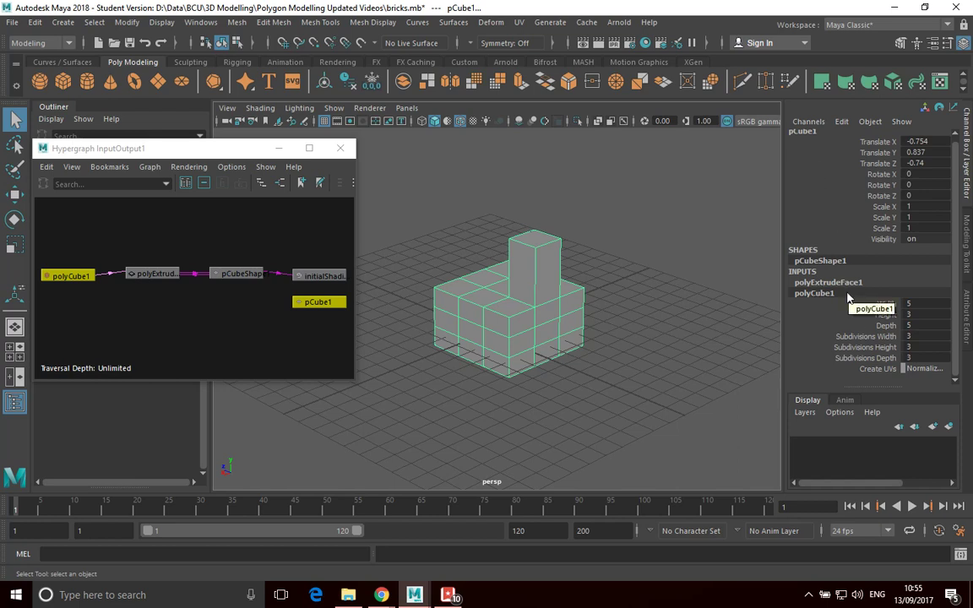
Step: Undo the last deletion and reselect the cube in the viewport
key("ctrl+z")
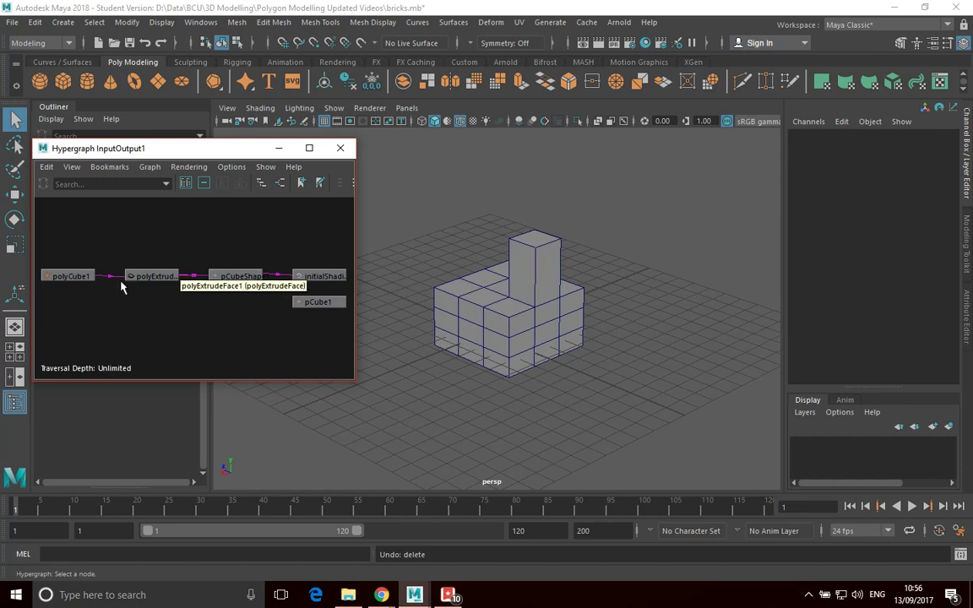
left_click(546, 302)
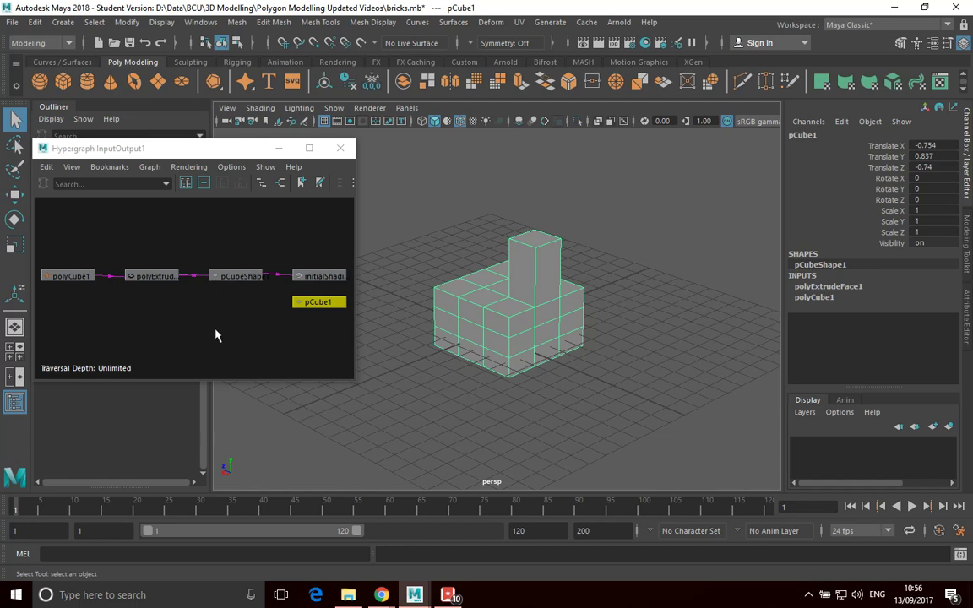
Step: Delete the polyExtrudeFace1 node from the cube's construction history, then undo the deletion
left_click(161, 276)
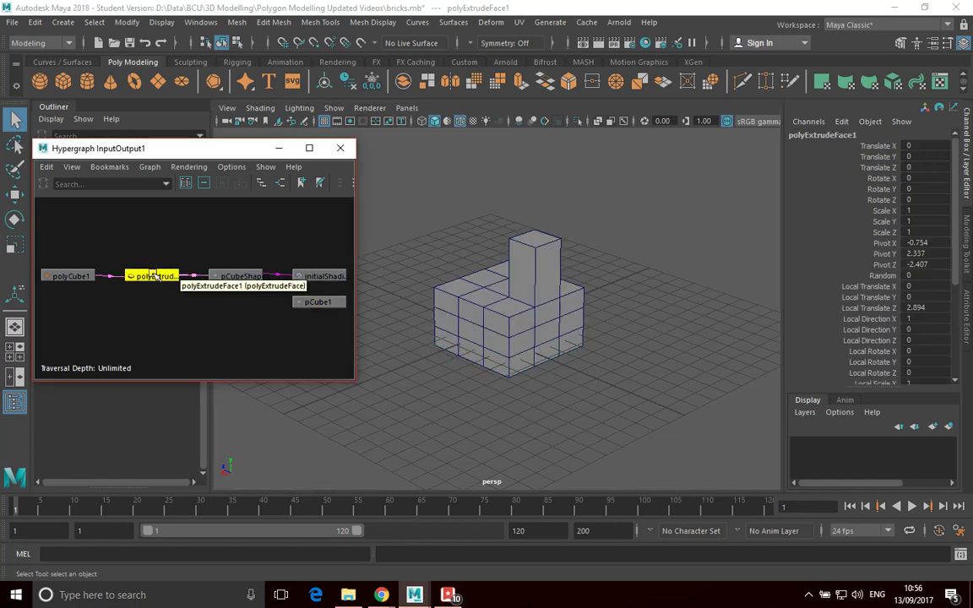
key("Delete")
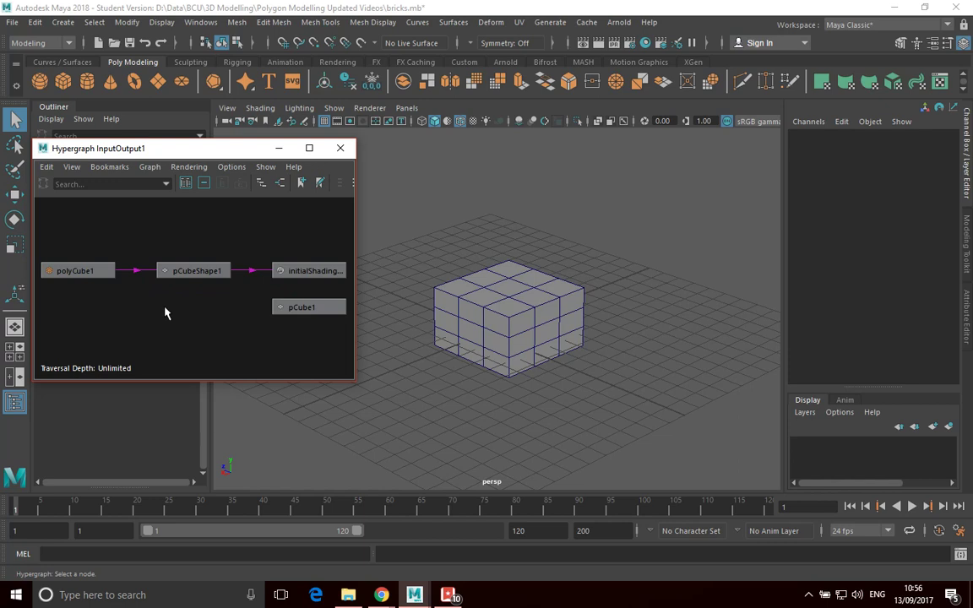
key("ctrl+z")
key("ctrl+z")
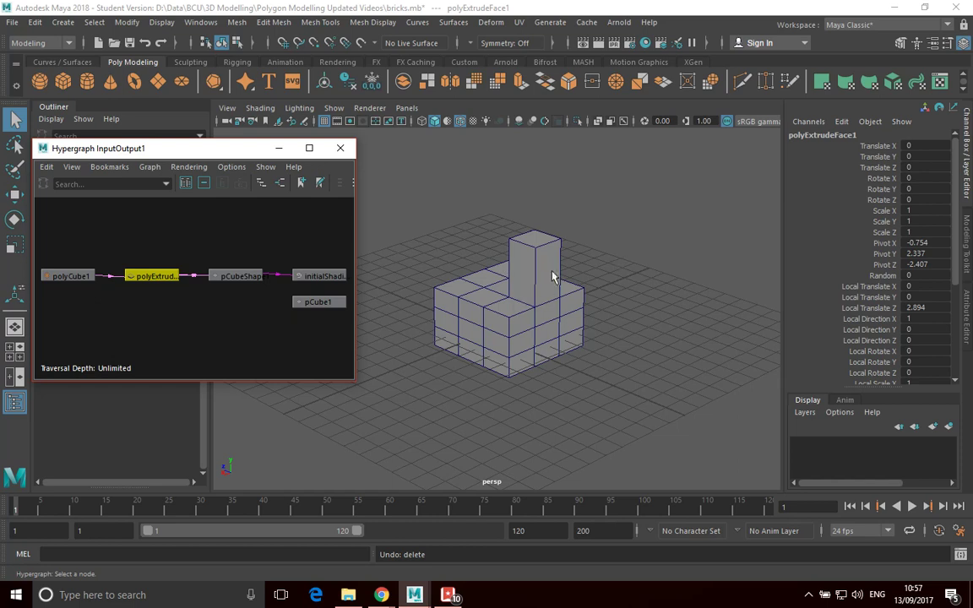
Step: Select the whole extruded cube, delete its construction history and close the Hypergraph window
right_click_drag(549, 205, 622, 188)
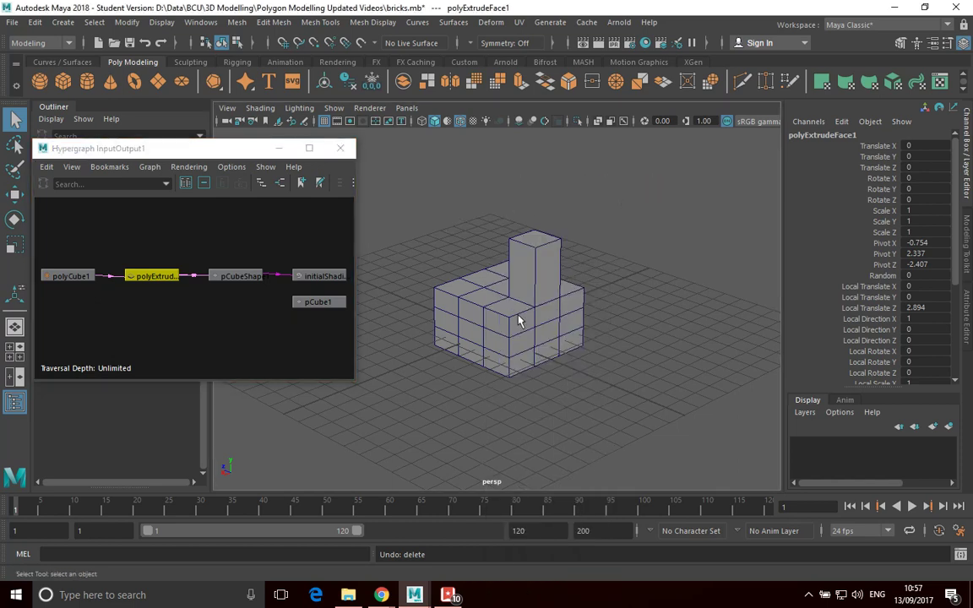
left_click(539, 326)
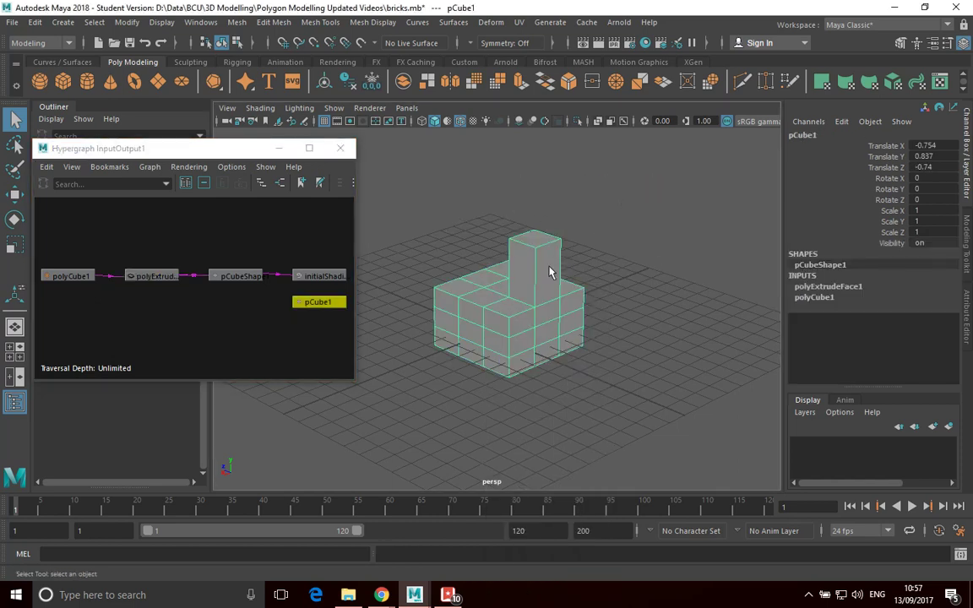
left_click(70, 23)
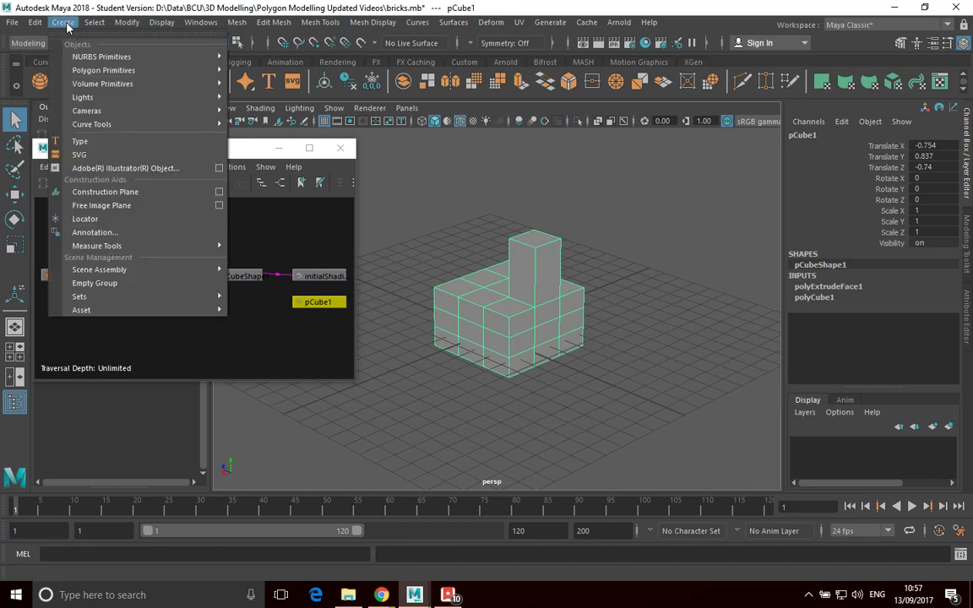
mouse_move(34, 23)
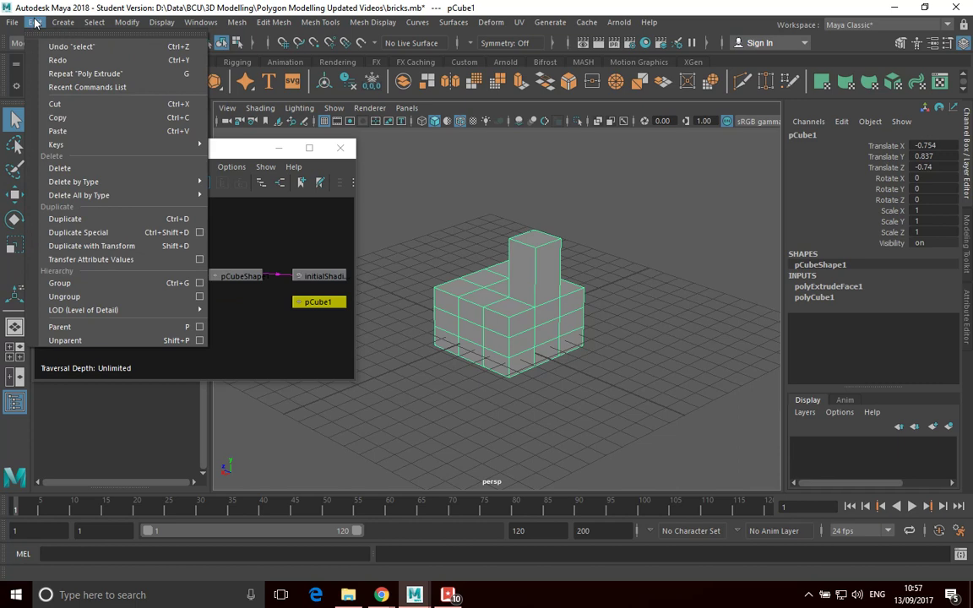
mouse_move(109, 182)
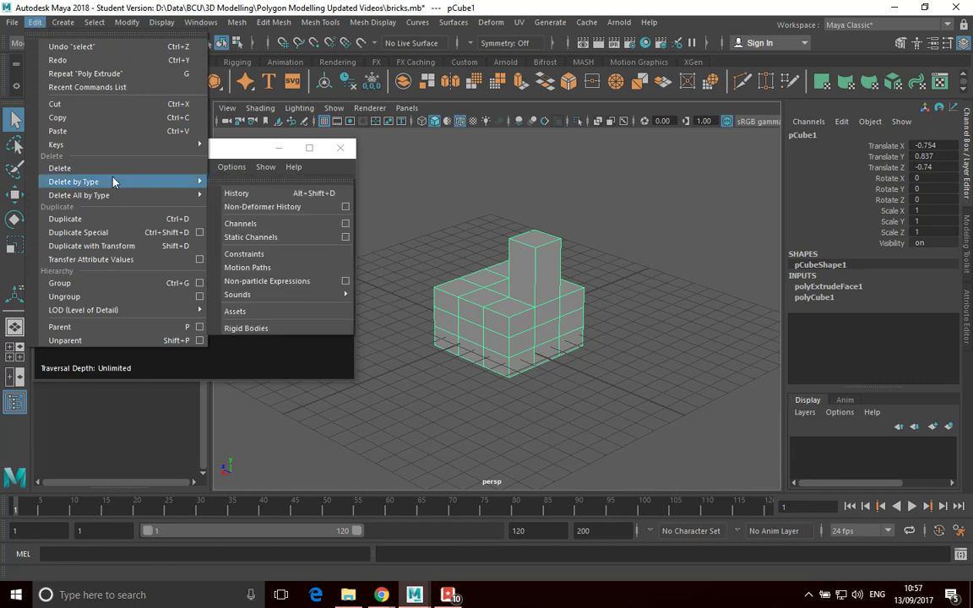
left_click(267, 199)
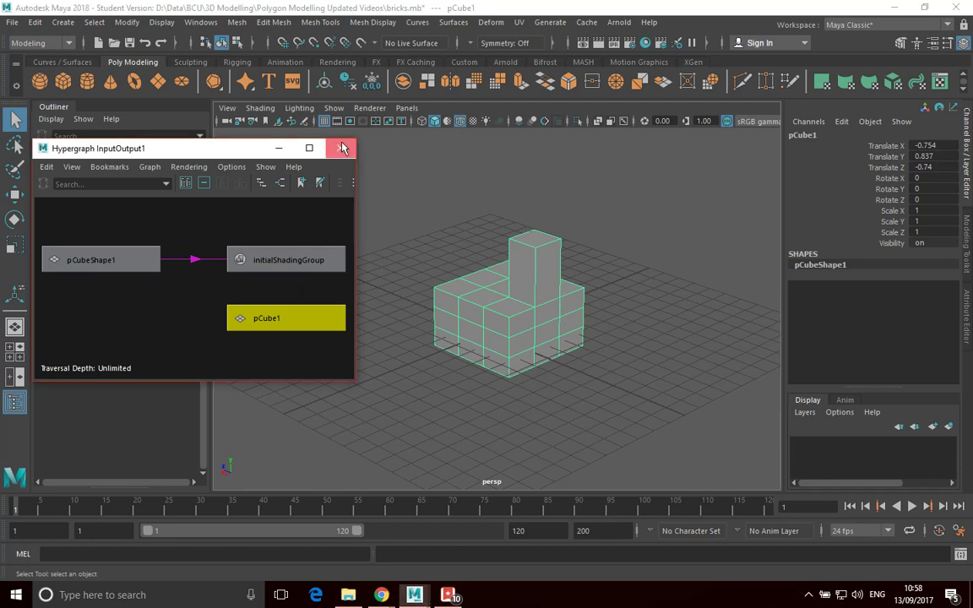
left_click(340, 147)
Step: Move the cube along X and Z to about Translate X -6.8 and Translate Z 6.12
right_click_drag(515, 206, 580, 186)
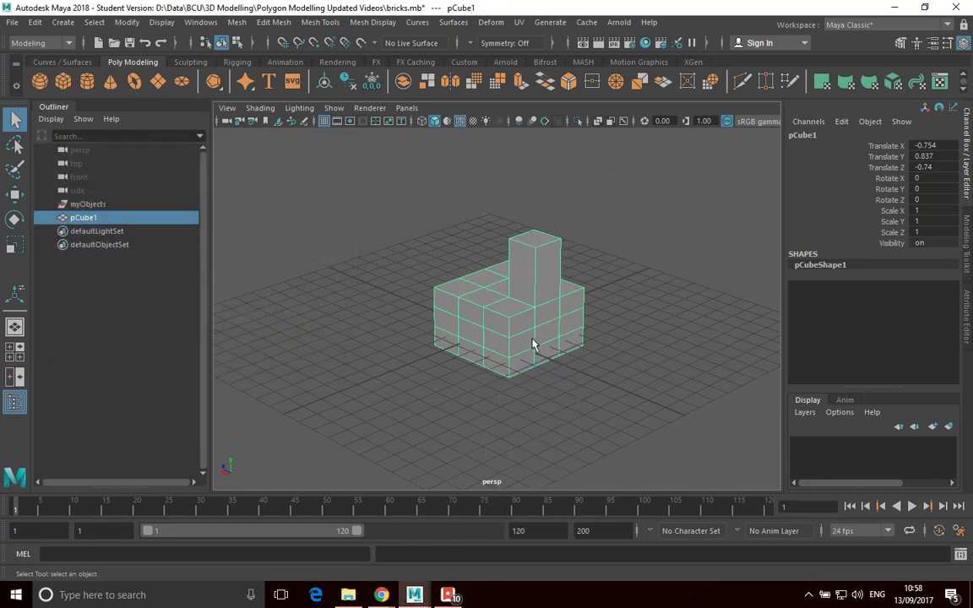
left_click(15, 194)
left_click_drag(471, 331, 563, 302)
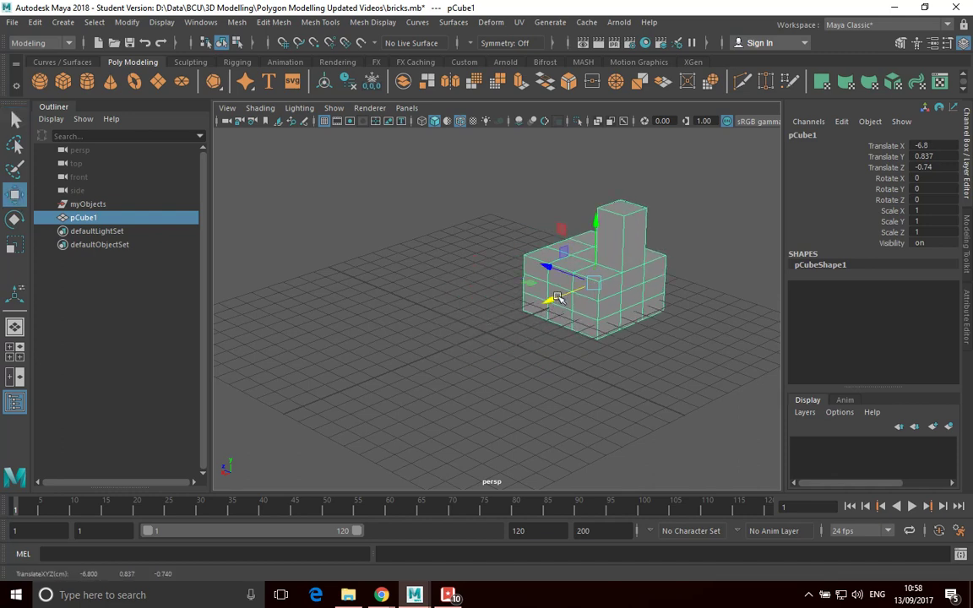
middle_click_drag(557, 300, 548, 282)
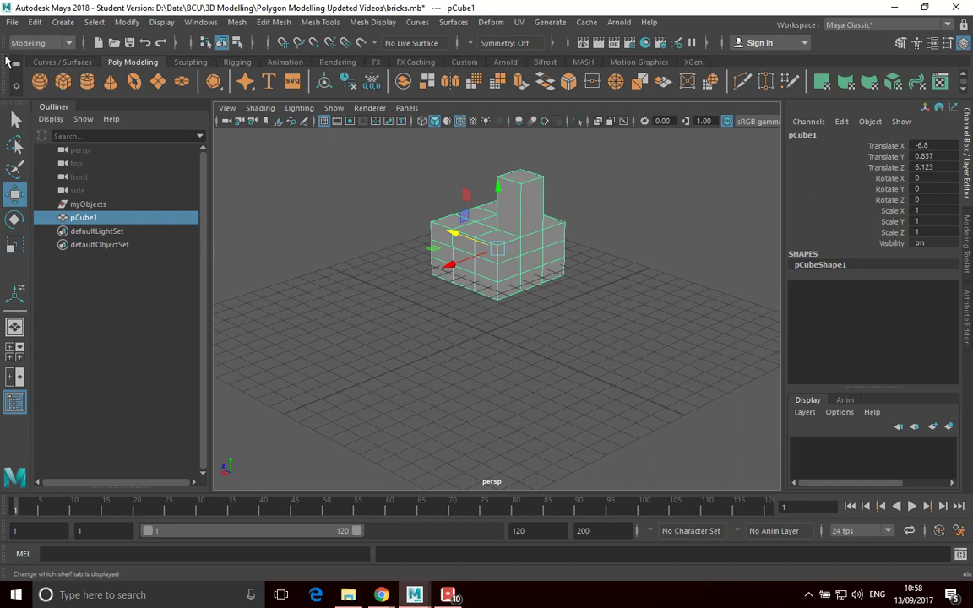
Step: Freeze the transformations of the moved cube
left_click(35, 22)
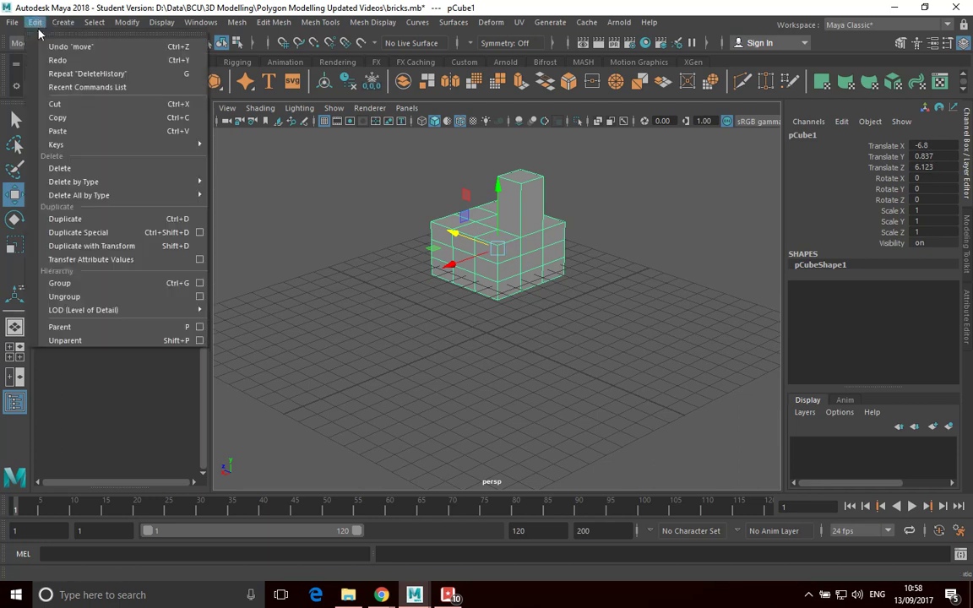
mouse_move(125, 24)
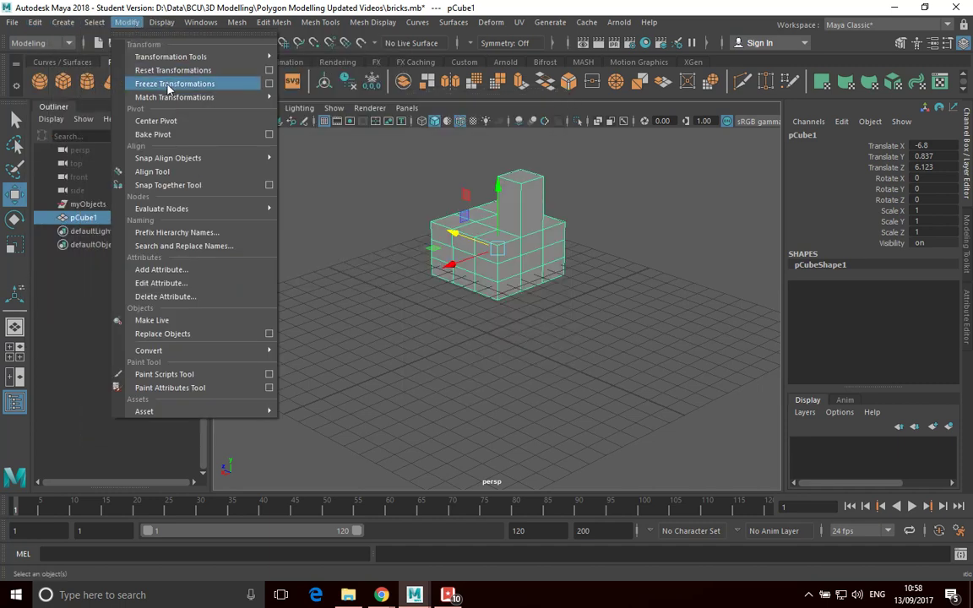
left_click(169, 84)
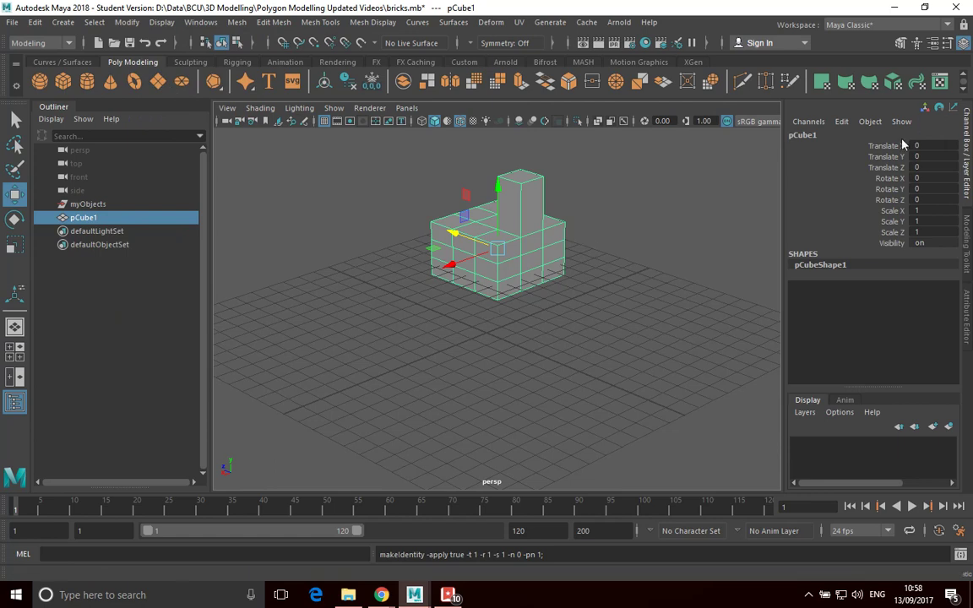